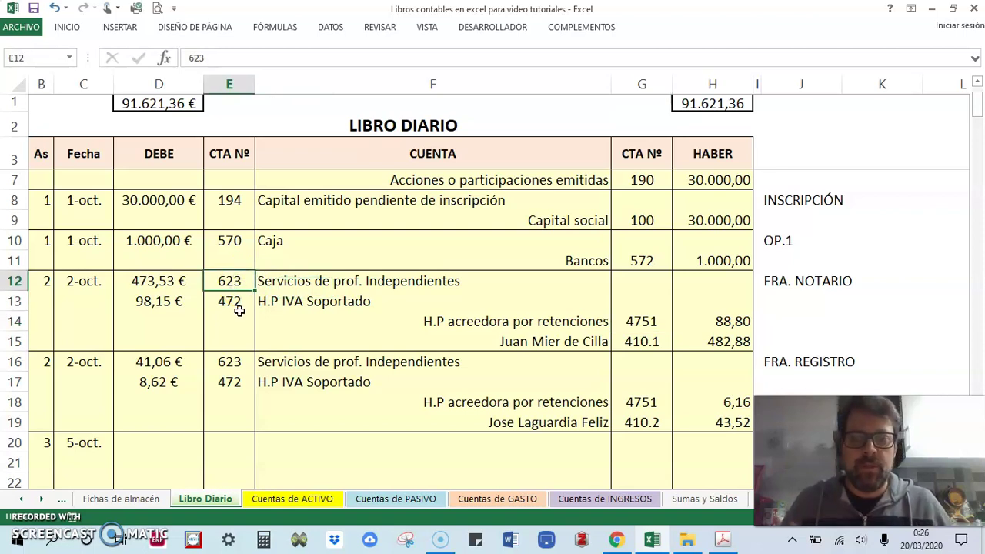
Change the account number of the Servicios de prof. Independientes lines to 113 in both 2-oct. entries (E12 and E16)
{"action": "left_click", "coordinate": [242, 285]}
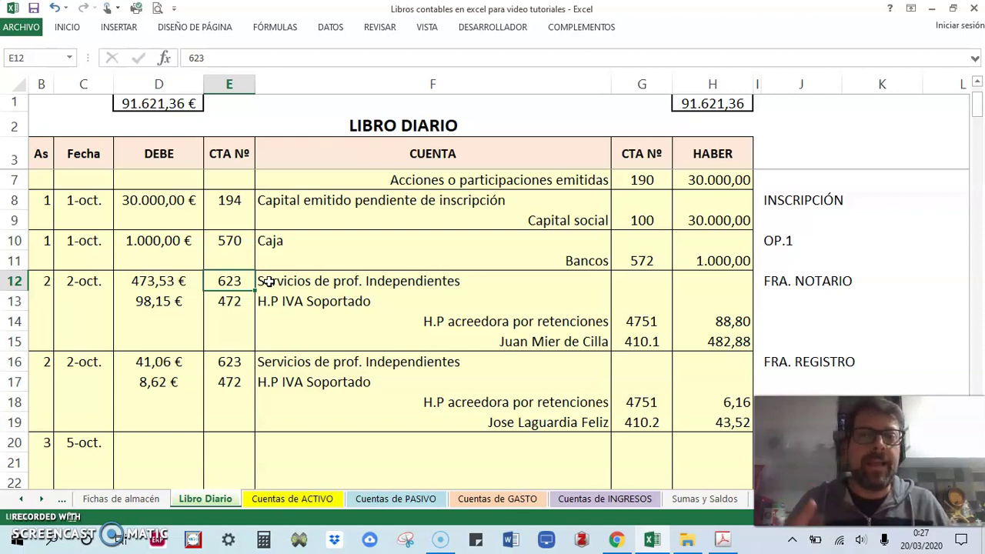
{"action": "double_click", "coordinate": [235, 282]}
{"action": "key", "text": "BackSpace"}
{"action": "key", "text": "BackSpace"}
{"action": "key", "text": "BackSpace"}
{"action": "type", "text": "113"}
{"action": "left_click", "coordinate": [240, 313]}
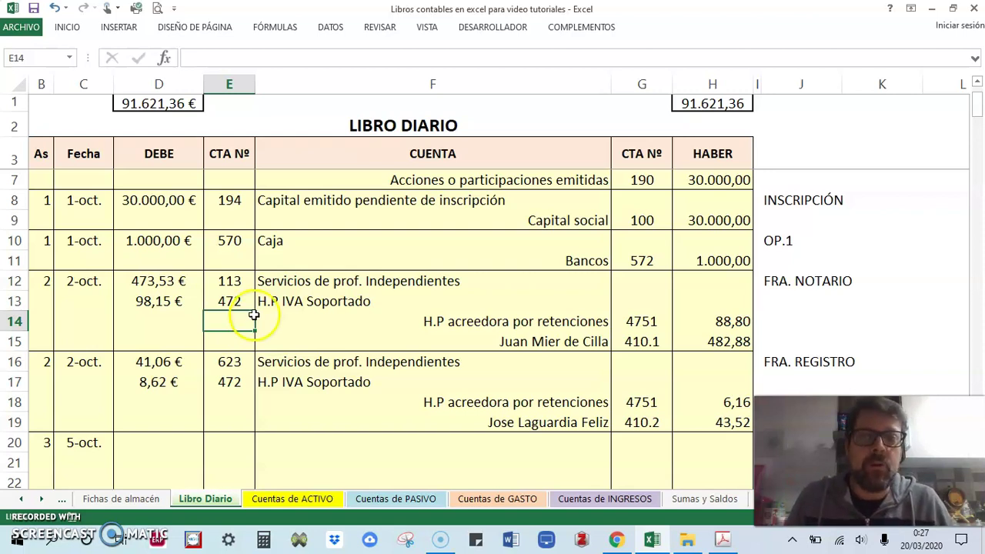
{"action": "left_click", "coordinate": [221, 361]}
{"action": "double_click", "coordinate": [220, 362]}
{"action": "type", "text": "113"}
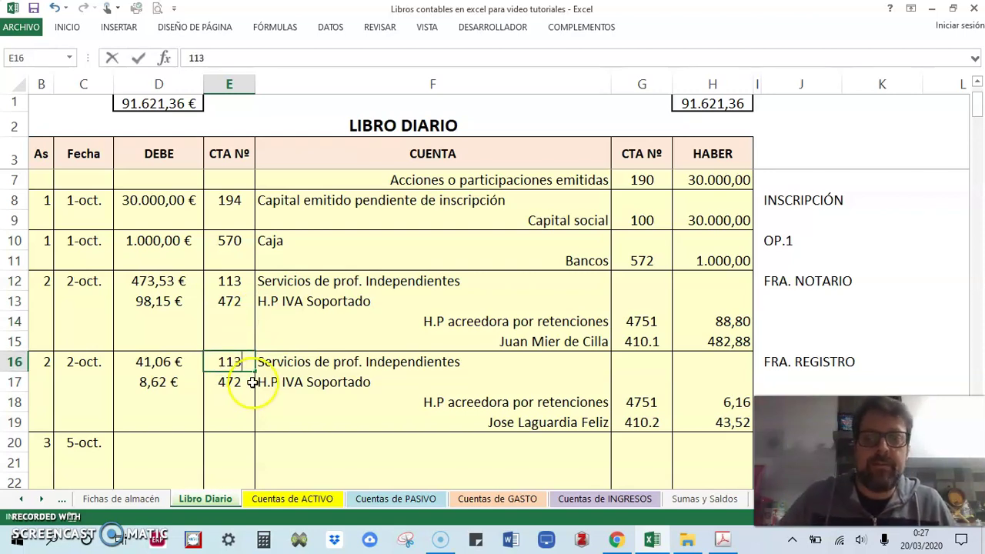
{"action": "key", "text": "Return"}
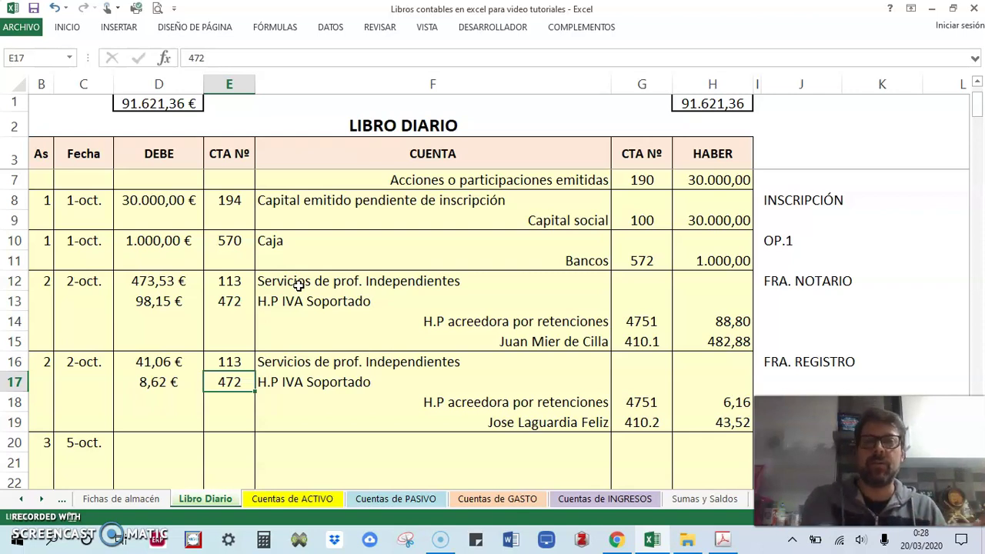
Set the account number of both Servicios de prof. Independientes lines, in E12 and E16, to 623
{"action": "left_click", "coordinate": [248, 282]}
{"action": "type", "text": "623"}
{"action": "left_click", "coordinate": [229, 362]}
{"action": "type", "text": "623"}
{"action": "left_click", "coordinate": [286, 380]}
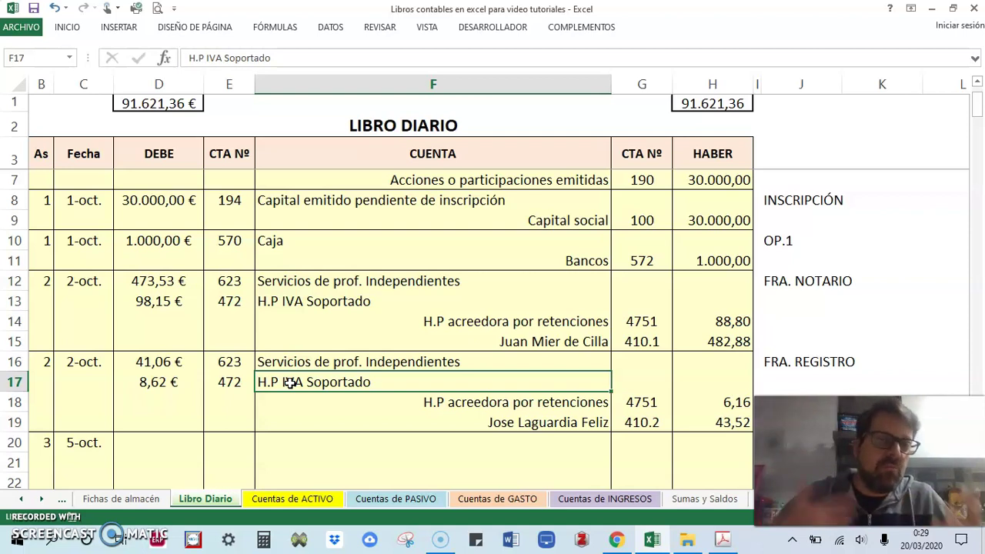
{"action": "left_click", "coordinate": [158, 282]}
{"action": "left_click", "coordinate": [176, 367]}
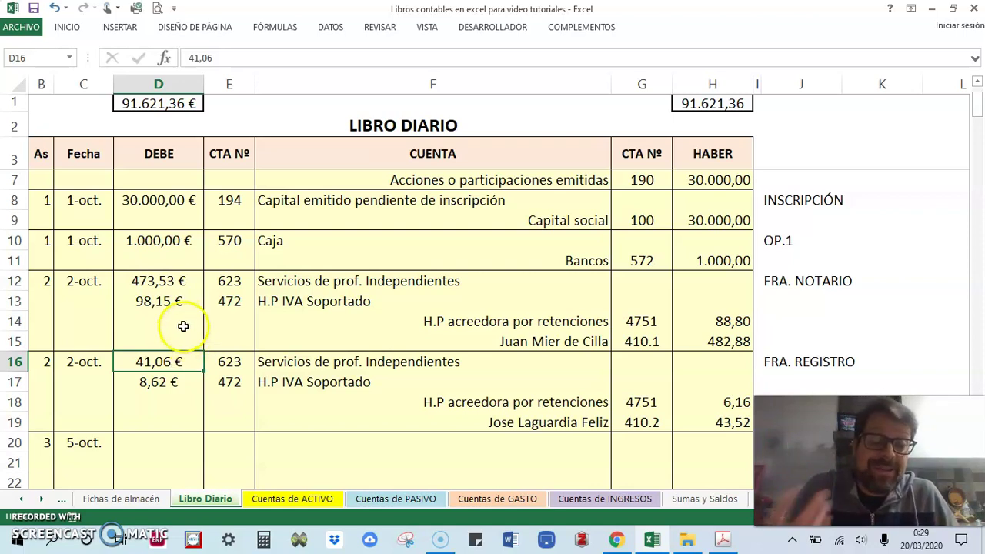
{"action": "left_click", "coordinate": [229, 283]}
{"action": "left_click", "coordinate": [229, 361]}
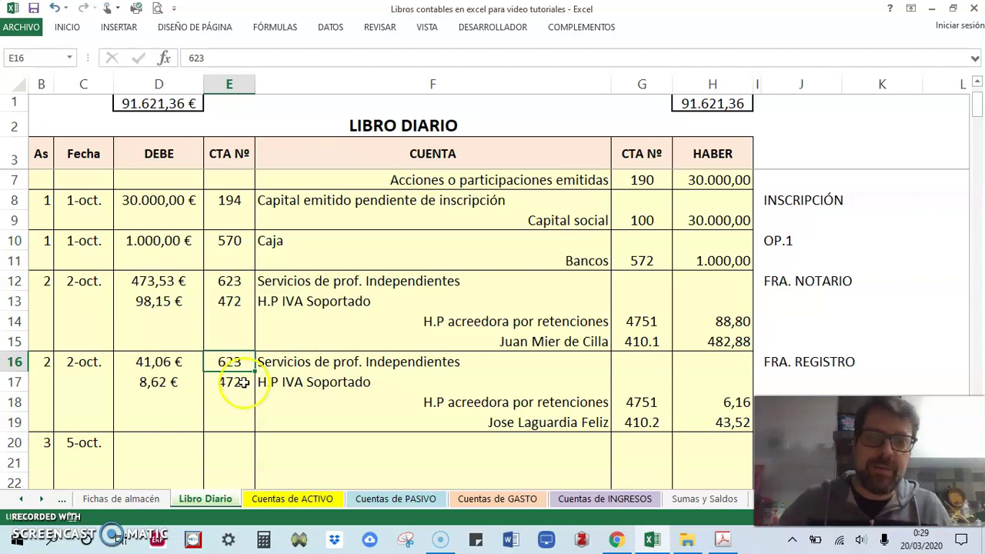
{"action": "left_click", "coordinate": [181, 506]}
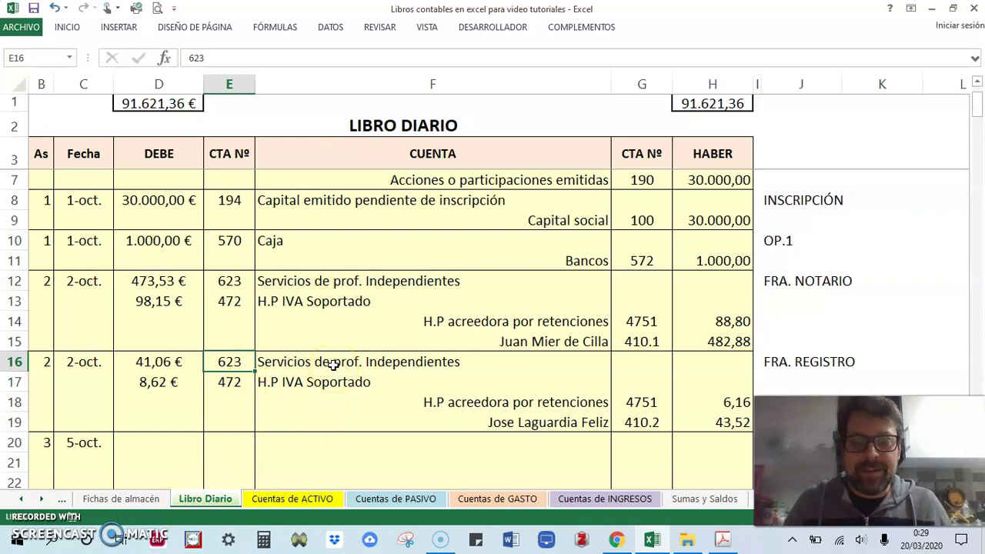
Change the H.P acreedora por retenciones account number to 4751.1 in both the notary and registry invoice entries (G14 and G18)
{"action": "left_click", "coordinate": [656, 322]}
{"action": "left_click", "coordinate": [651, 403]}
{"action": "left_click", "coordinate": [649, 322]}
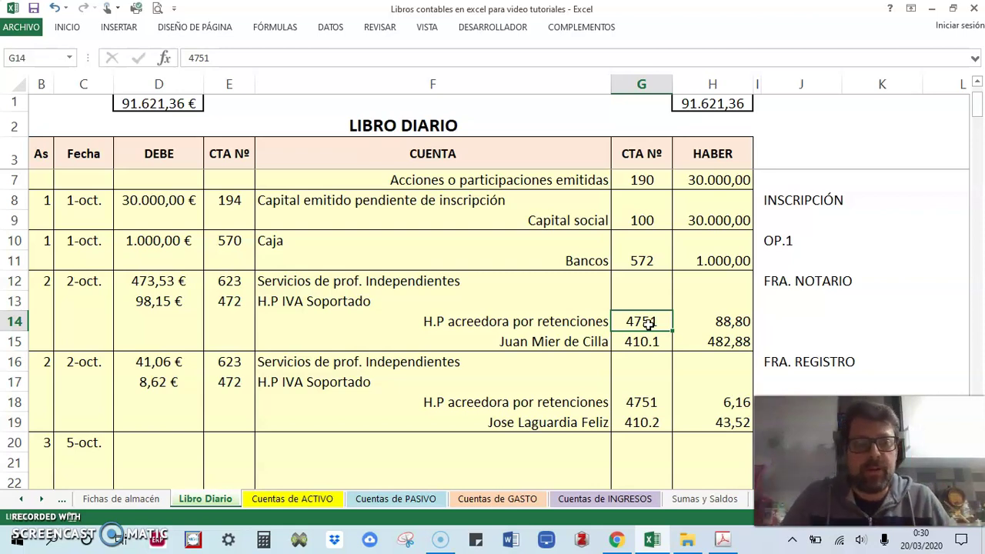
{"action": "left_click", "coordinate": [646, 325]}
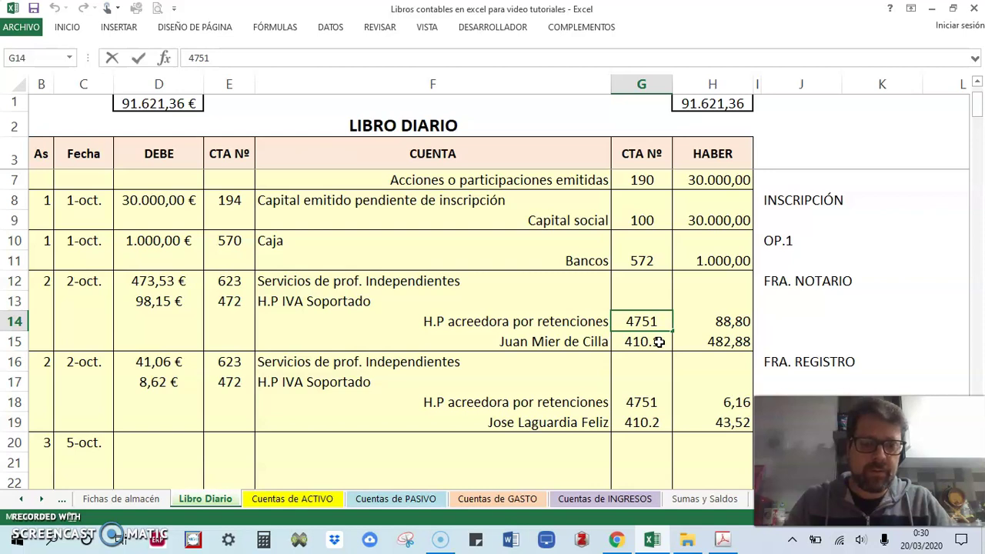
{"action": "type", "text": ".1"}
{"action": "left_click", "coordinate": [657, 401]}
{"action": "double_click", "coordinate": [658, 401]}
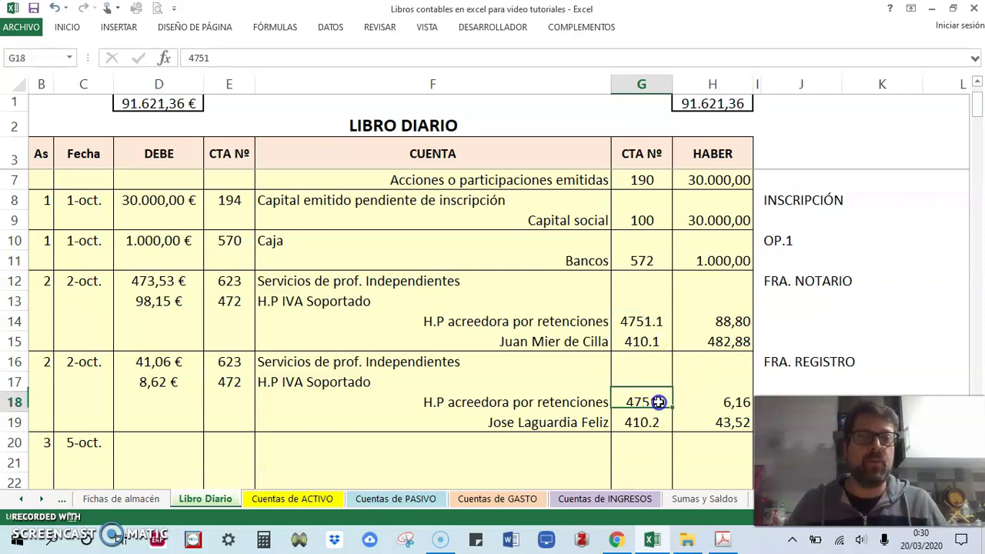
{"action": "type", "text": ".1"}
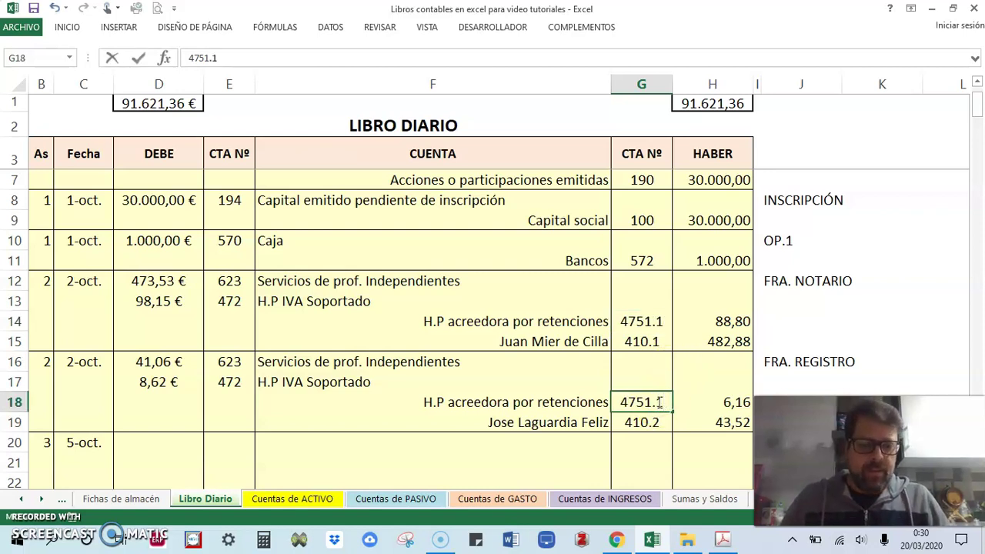
{"action": "left_click", "coordinate": [620, 364]}
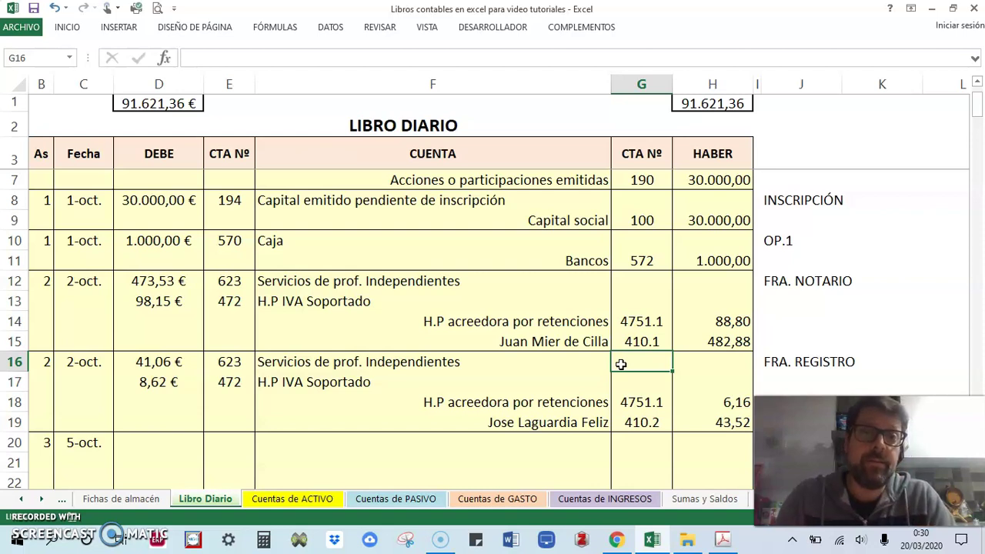
{"action": "left_click", "coordinate": [606, 358]}
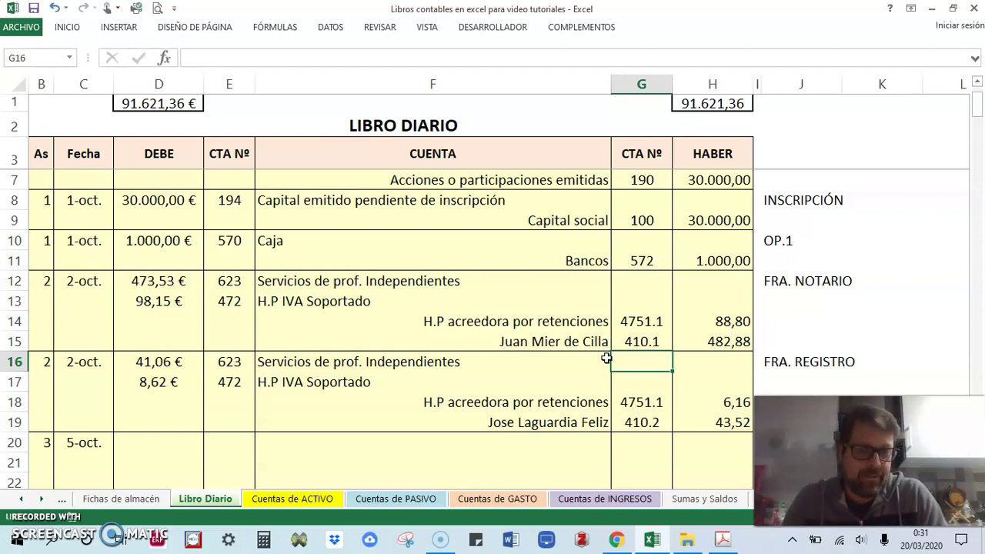
Review the account names and numbers of the professional services and withholding lines in both 2-oct. entries
{"action": "left_click", "coordinate": [631, 324]}
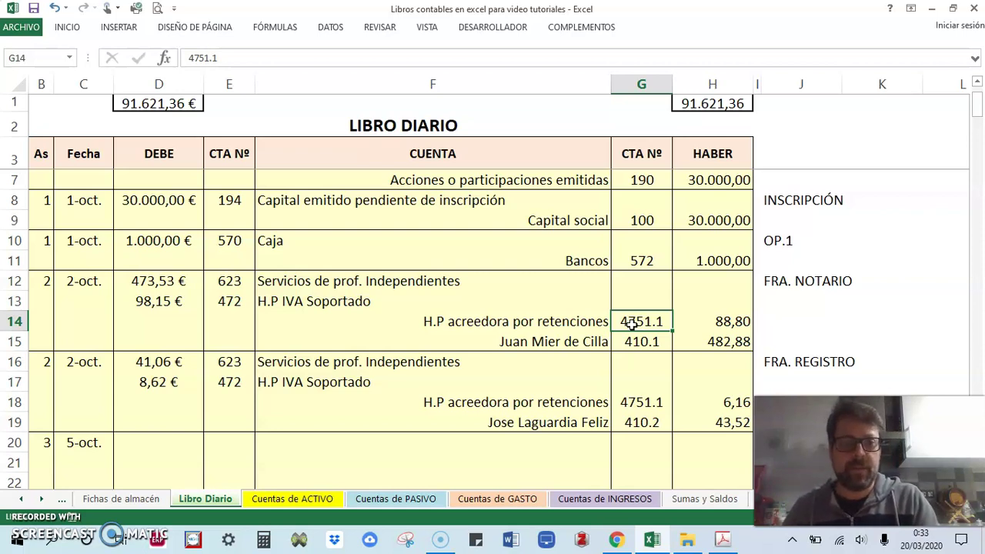
{"action": "left_click", "coordinate": [358, 282]}
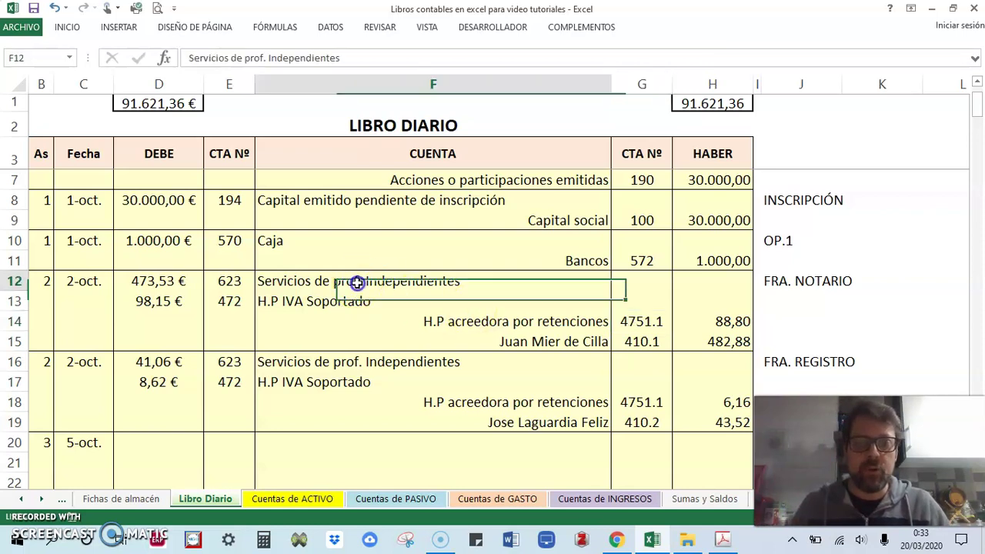
{"action": "left_click", "coordinate": [347, 364]}
{"action": "left_click", "coordinate": [471, 321]}
{"action": "left_click", "coordinate": [475, 402]}
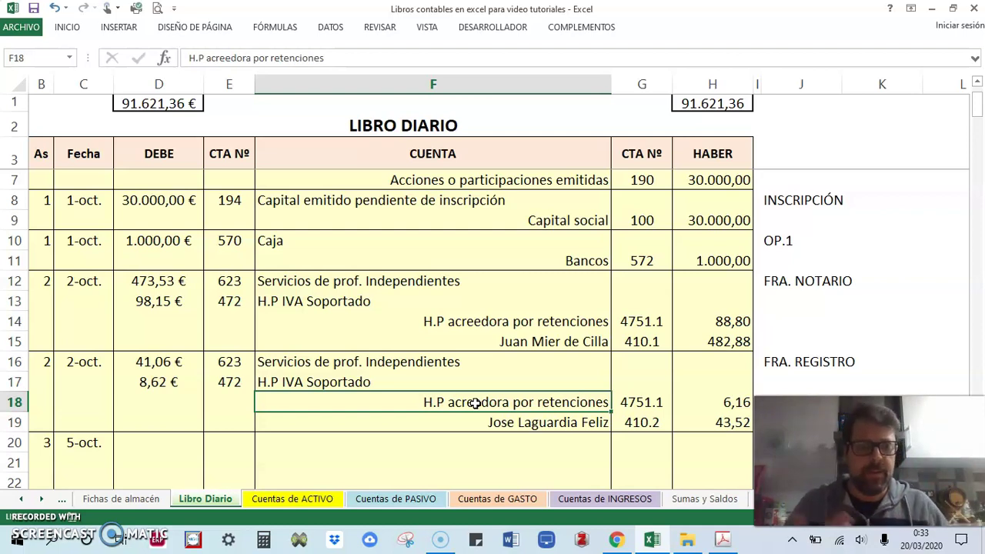
{"action": "left_click", "coordinate": [634, 322]}
{"action": "left_click", "coordinate": [637, 404]}
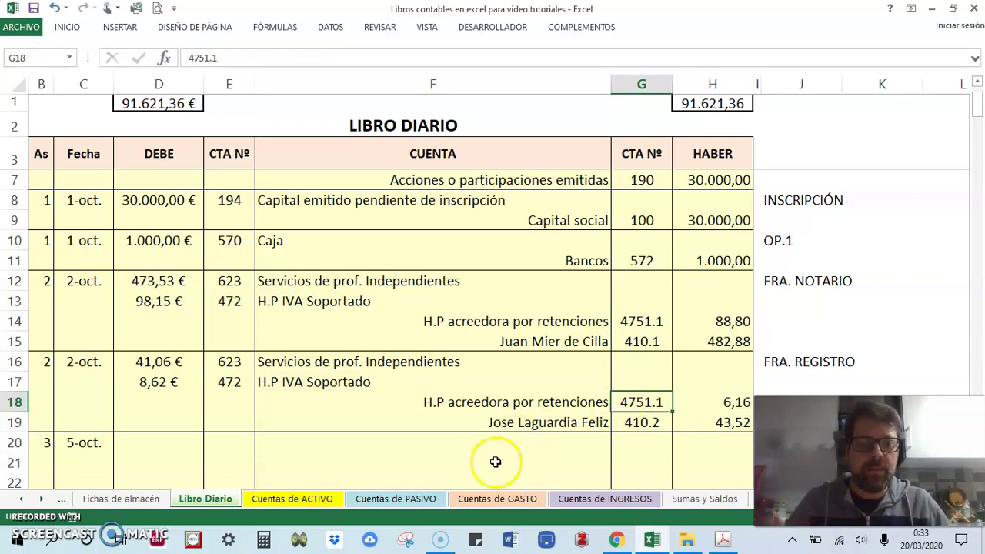
Check the withholding postings to account 4751.1 in the Cuentas de PASIVO ledger and return to the Libro Diario sheet
{"action": "left_click", "coordinate": [431, 499]}
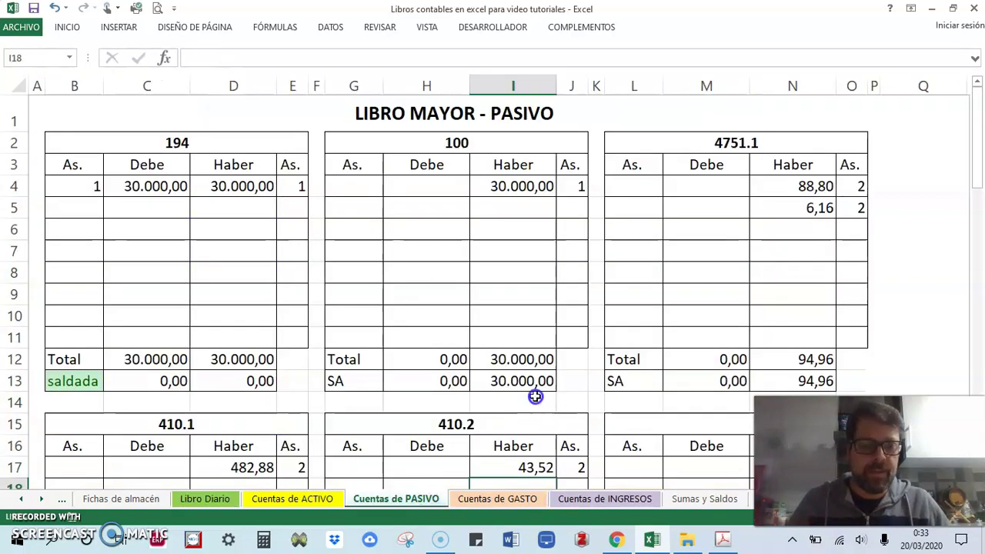
{"action": "left_click", "coordinate": [767, 145]}
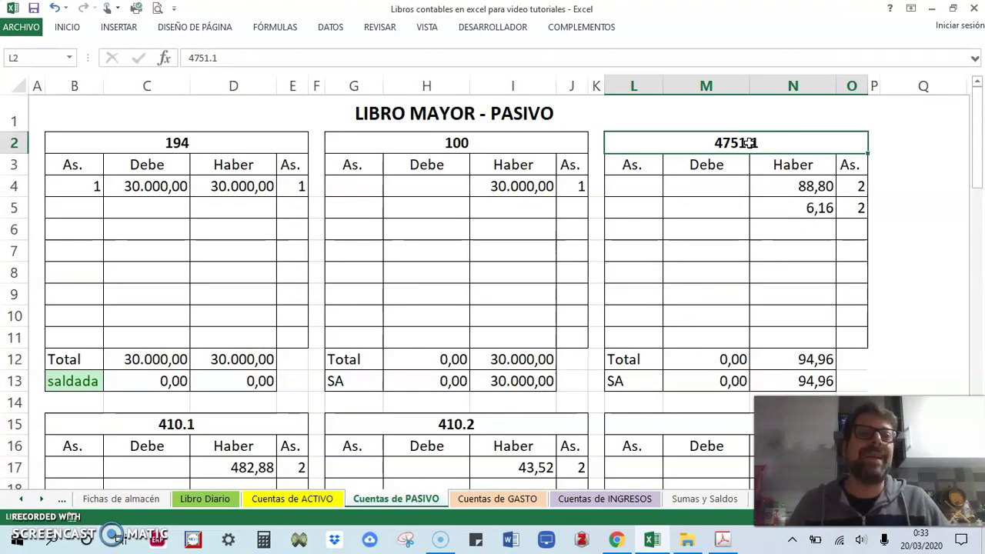
{"action": "left_click", "coordinate": [774, 186]}
{"action": "left_click", "coordinate": [779, 210]}
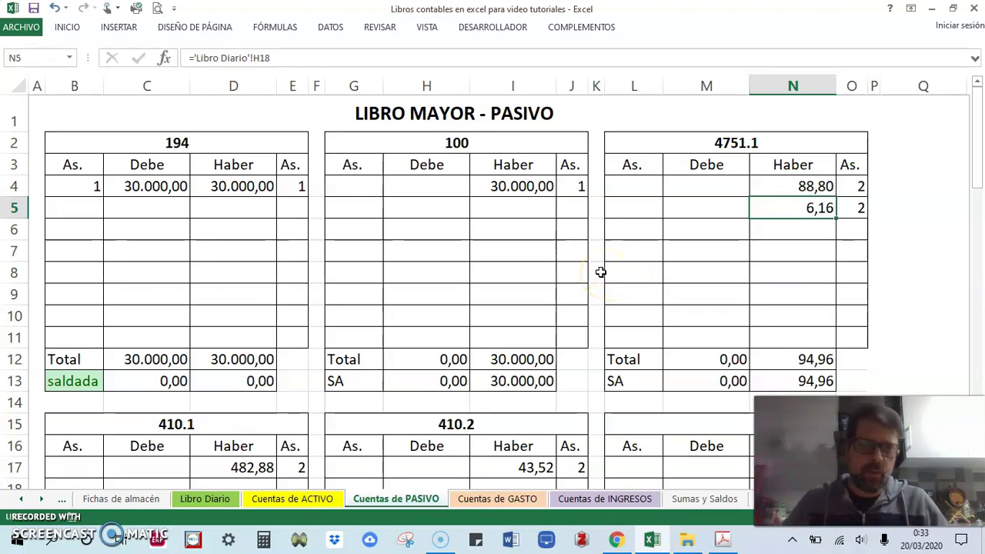
{"action": "left_click", "coordinate": [215, 500]}
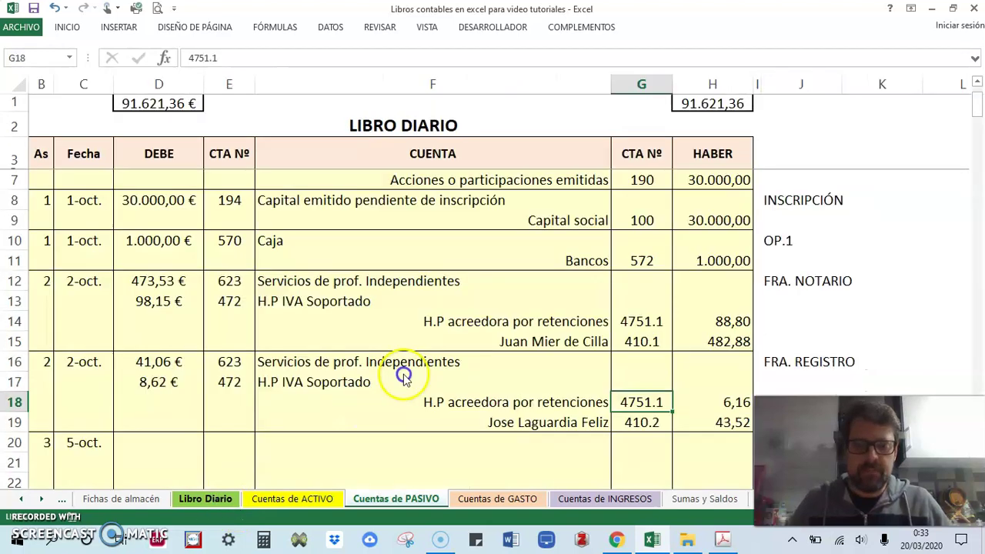
Switch to the Ejercicio de simulación contable PDF in Adobe Acrobat, read the rent payment details of Operación 3, and return to Excel
{"action": "scroll", "coordinate": [185, 439], "scroll_direction": "down", "scroll_amount": 3}
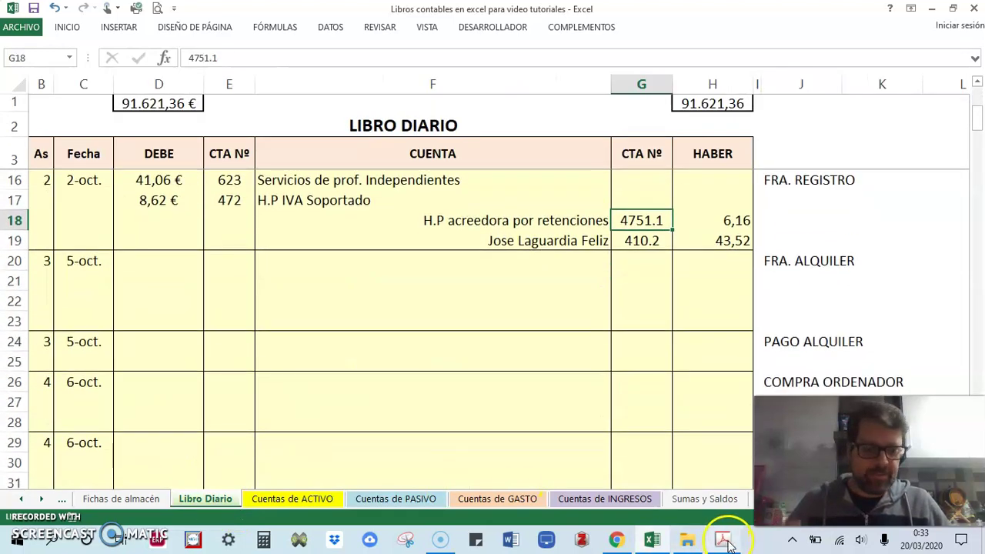
{"action": "left_click", "coordinate": [723, 541]}
{"action": "scroll", "coordinate": [569, 327], "scroll_direction": "down", "scroll_amount": 5}
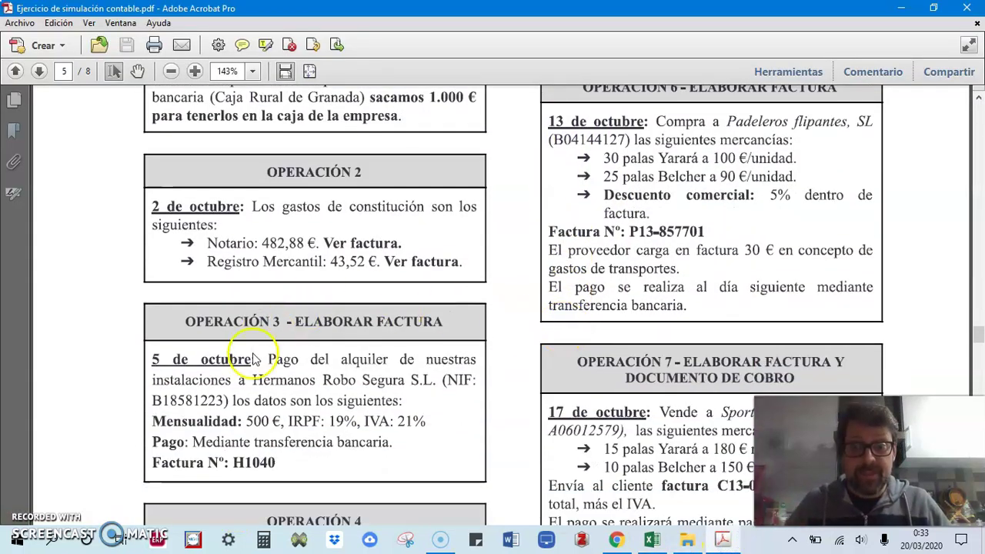
{"action": "scroll", "coordinate": [254, 359], "scroll_direction": "down", "scroll_amount": 1}
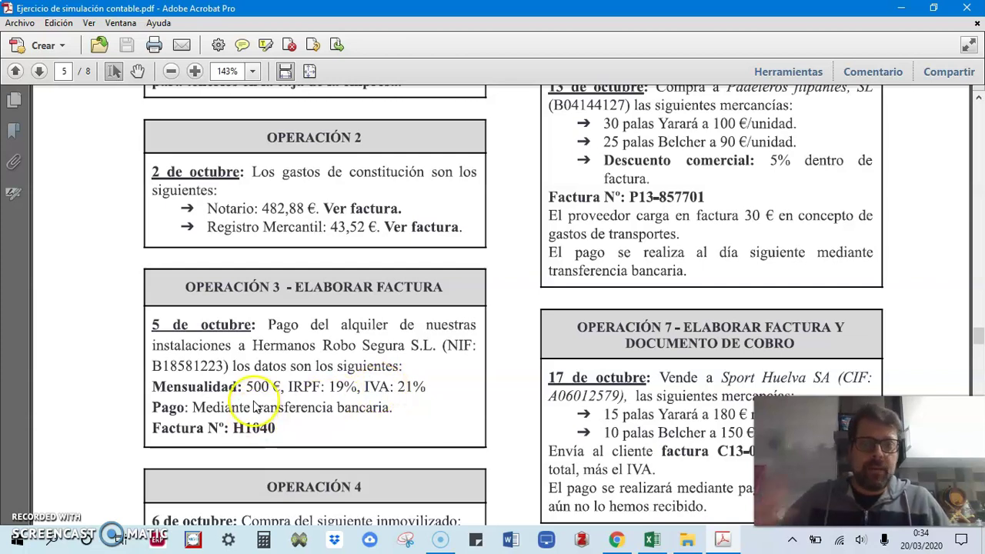
{"action": "left_click", "coordinate": [651, 540]}
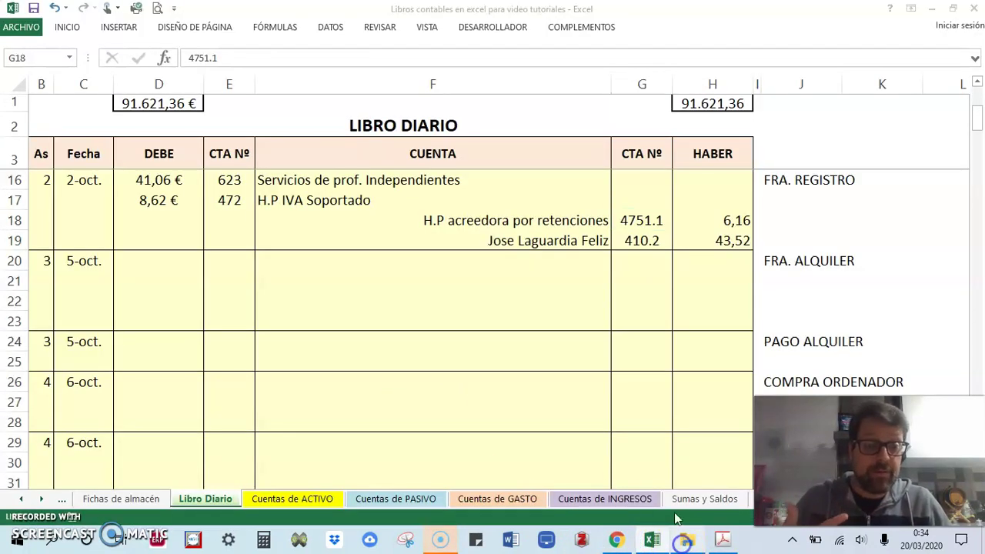
Switch to File Explorer and open the PDF Factura recibida H1040 from the exercise's Documentos folder
{"action": "left_click", "coordinate": [684, 542]}
{"action": "left_click", "coordinate": [416, 191]}
{"action": "double_click", "coordinate": [415, 190]}
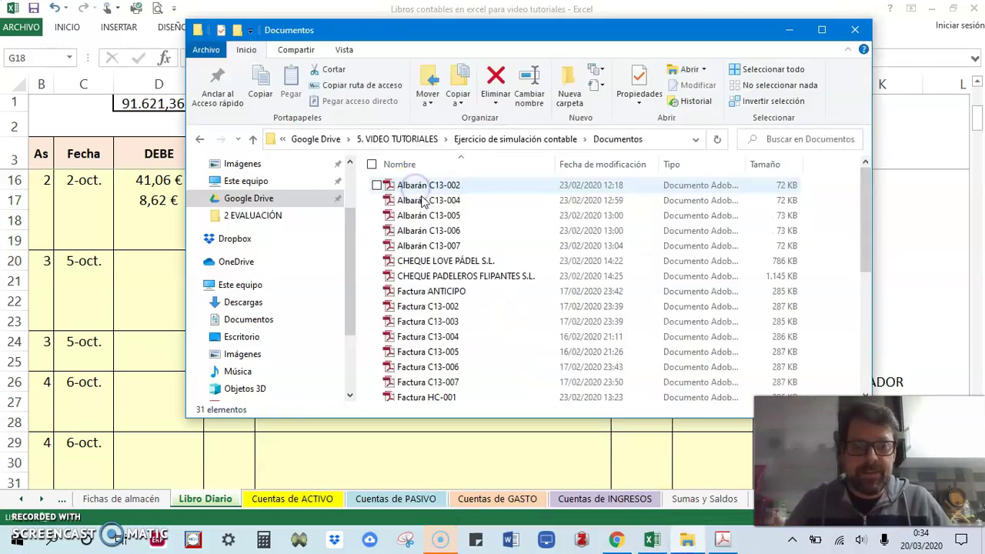
{"action": "scroll", "coordinate": [485, 246], "scroll_direction": "down", "scroll_amount": 1}
{"action": "scroll", "coordinate": [486, 249], "scroll_direction": "down", "scroll_amount": 2}
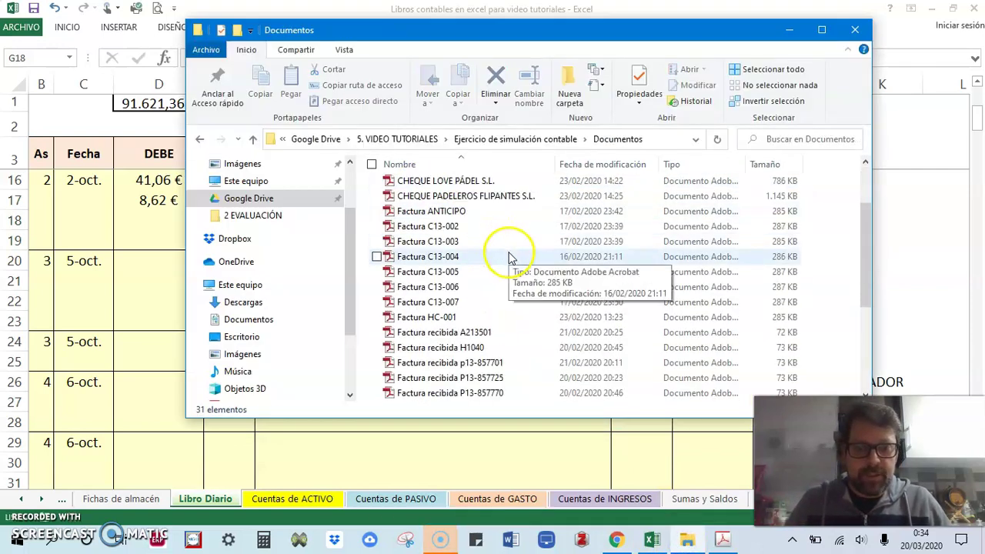
{"action": "double_click", "coordinate": [483, 306]}
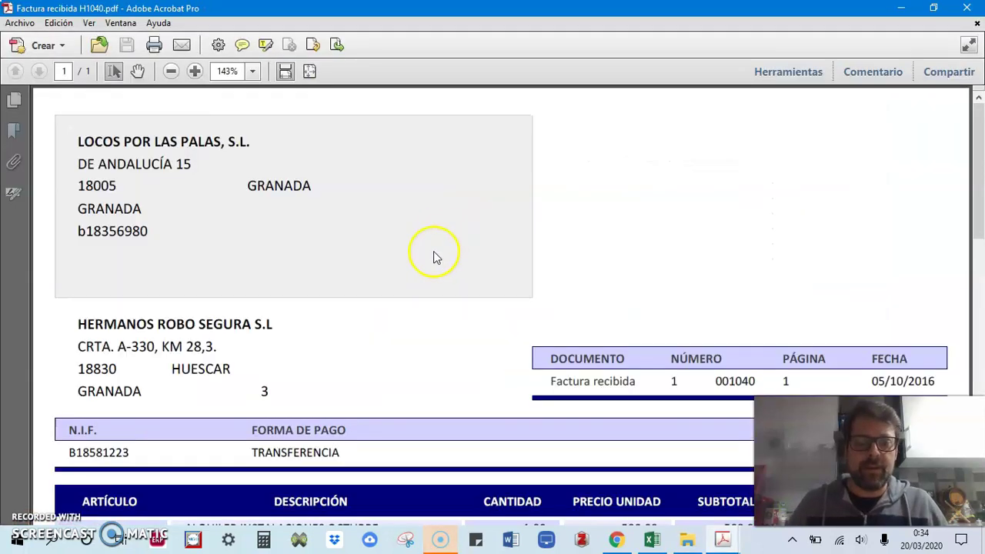
Examine the October rent invoice's line item, taxable base, IVA and total, and close the invoice
{"action": "scroll", "coordinate": [433, 257], "scroll_direction": "down", "scroll_amount": 5}
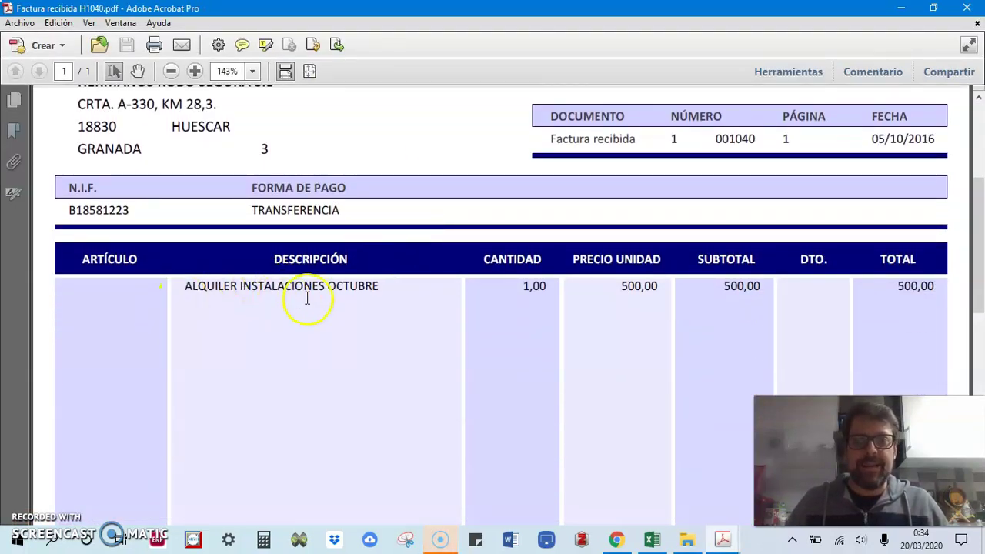
{"action": "scroll", "coordinate": [500, 294], "scroll_direction": "down", "scroll_amount": 2}
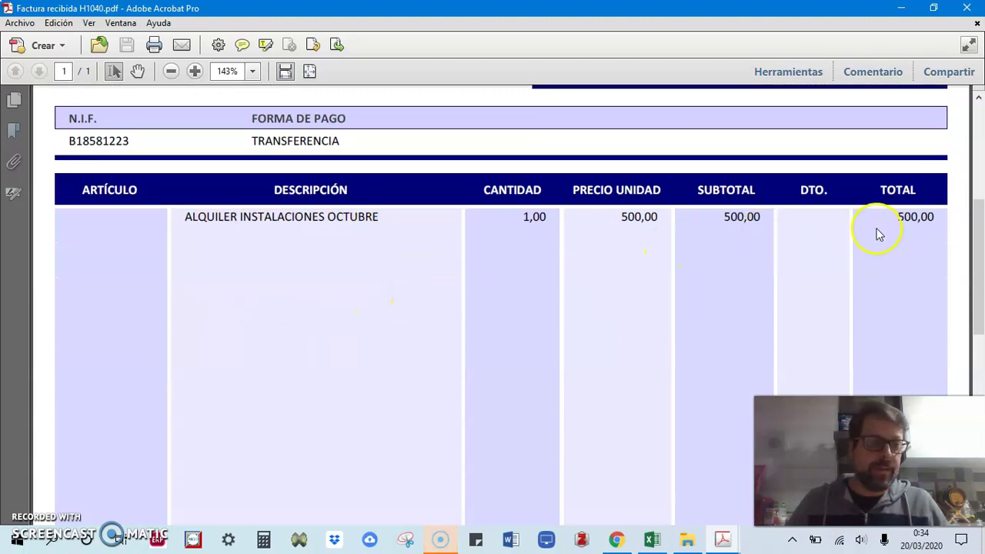
{"action": "scroll", "coordinate": [743, 246], "scroll_direction": "down", "scroll_amount": 10}
{"action": "scroll", "coordinate": [743, 246], "scroll_direction": "down", "scroll_amount": 6}
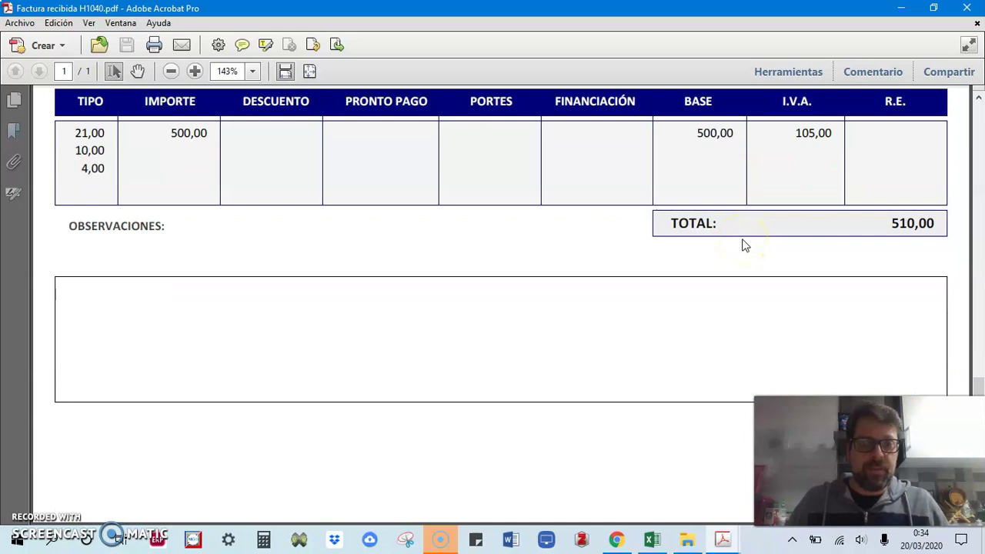
{"action": "scroll", "coordinate": [742, 244], "scroll_direction": "up", "scroll_amount": 6}
{"action": "left_click", "coordinate": [967, 7]}
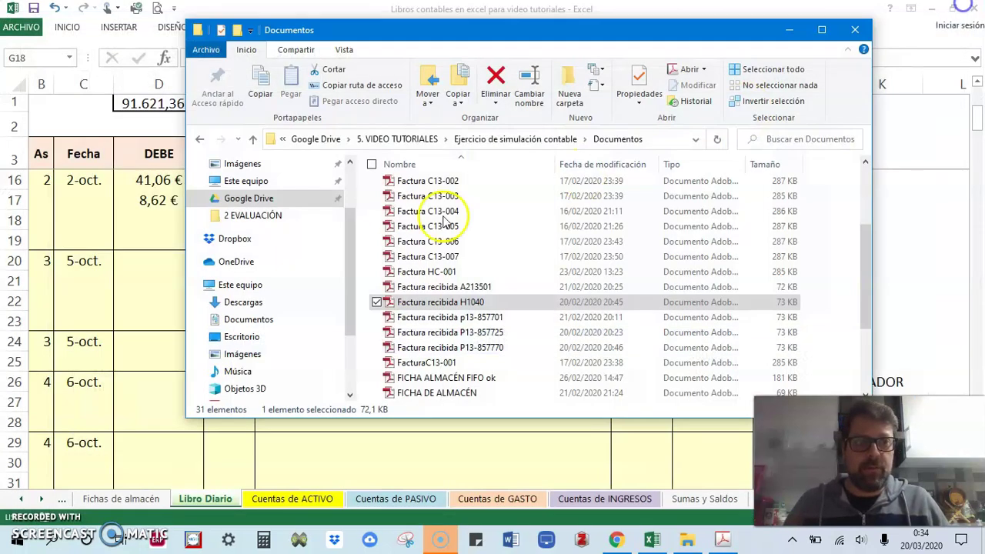
Return to Excel and enter debit account 621, Arrendamientos y cánones, in row 20 of the 5 October rent invoice entry
{"action": "left_click", "coordinate": [384, 461]}
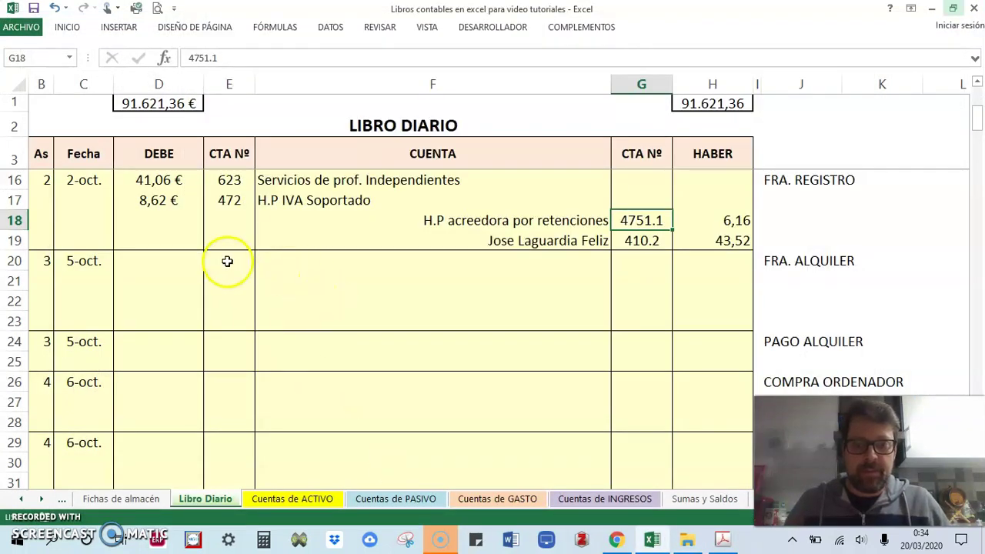
{"action": "left_click", "coordinate": [227, 261]}
{"action": "scroll", "coordinate": [234, 265], "scroll_direction": "up", "scroll_amount": 1}
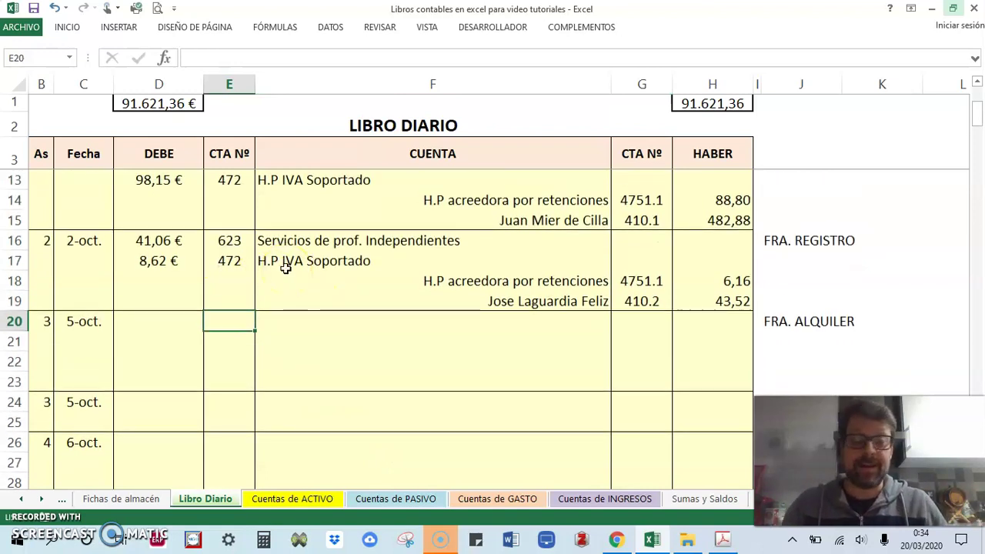
{"action": "type", "text": "62"}
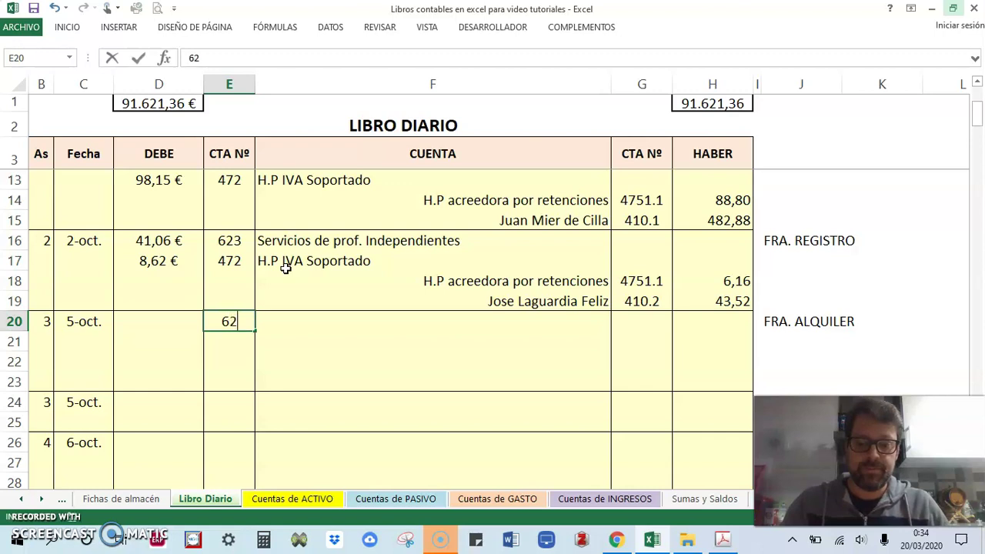
{"action": "type", "text": "1"}
{"action": "key", "text": "Tab"}
{"action": "type", "text": "Ar"}
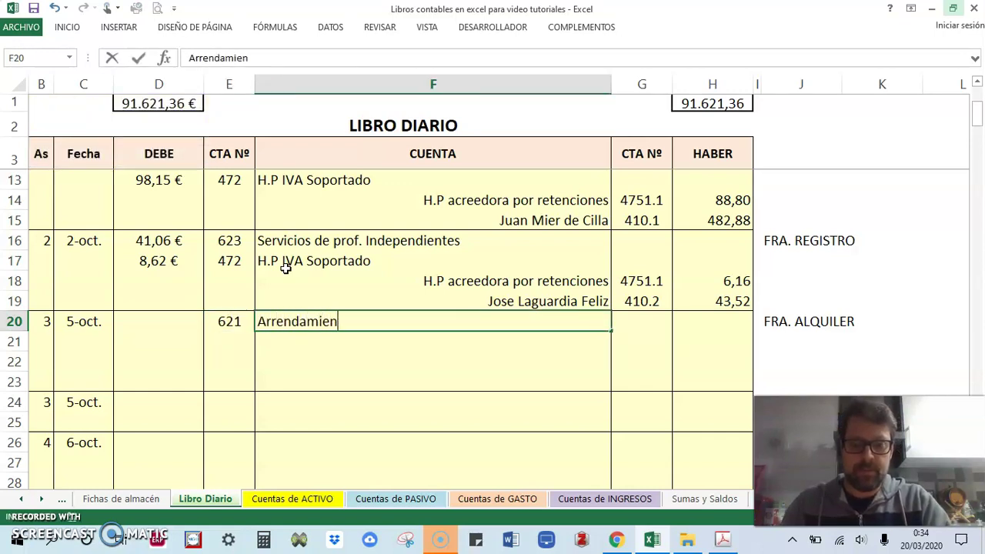
{"action": "type", "text": "rendamientos y cánones"}
Add account 472, H.P IVA Soportado, as the second debit line in row 21
{"action": "left_click", "coordinate": [221, 341]}
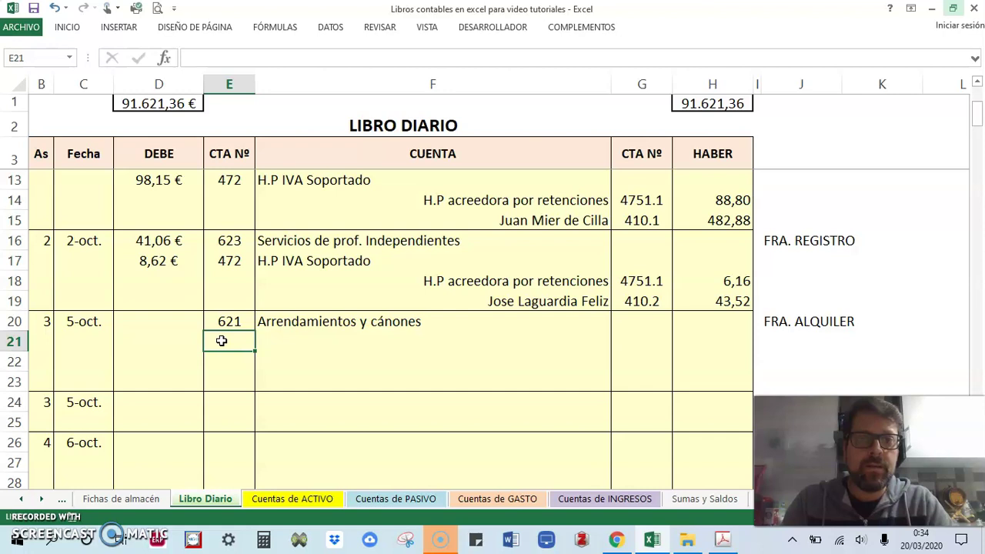
{"action": "type", "text": "472"}
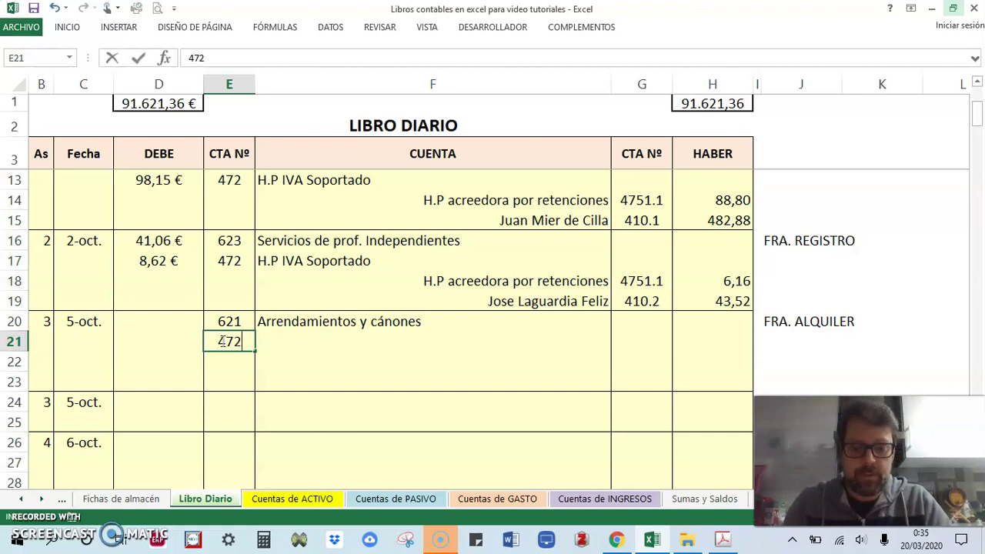
{"action": "key", "text": "Tab"}
{"action": "type", "text": "H.P IVA"}
{"action": "key", "text": "Tab"}
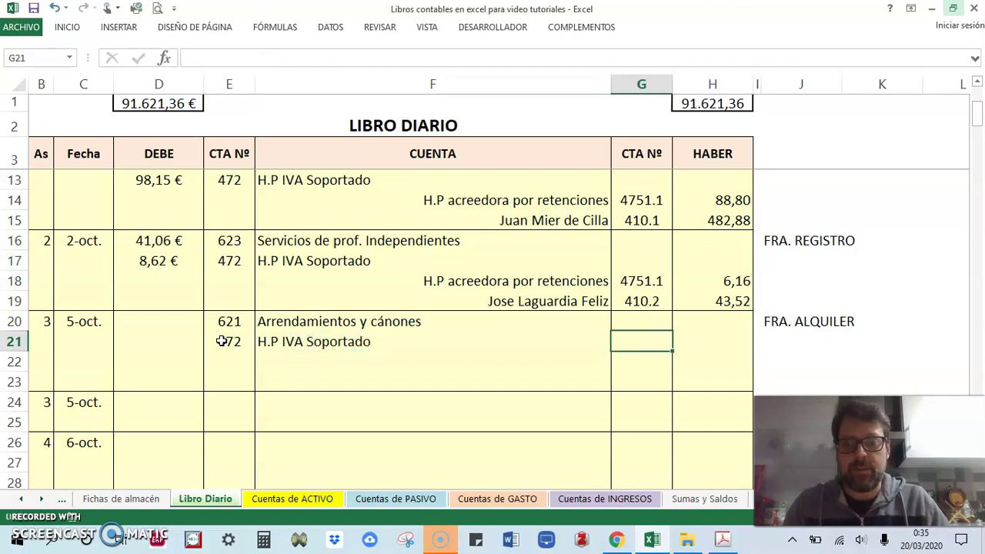
Enter credit account 4751.2, H.P acreedora por retenciones, in row 22 and right-align the account name
{"action": "left_click", "coordinate": [622, 361]}
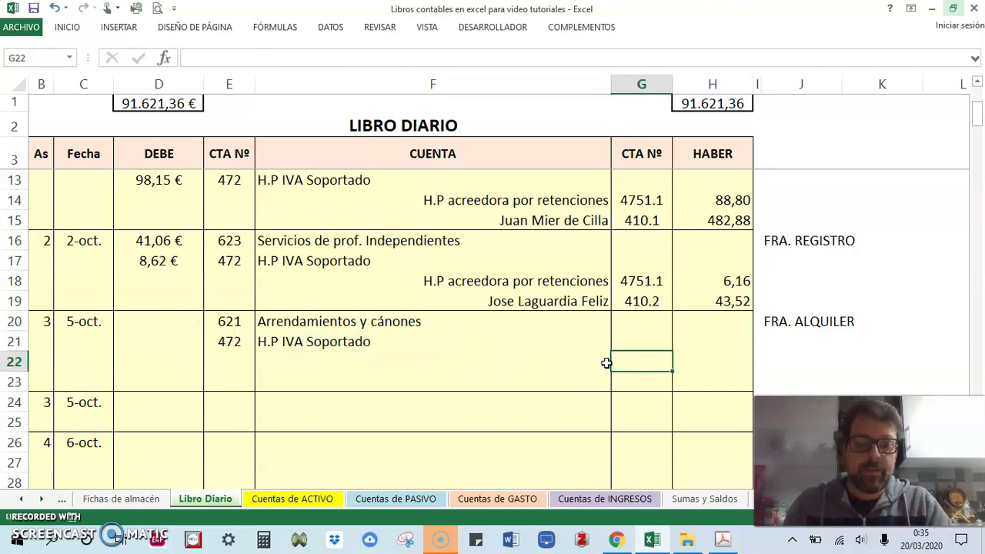
{"action": "type", "text": "4751"}
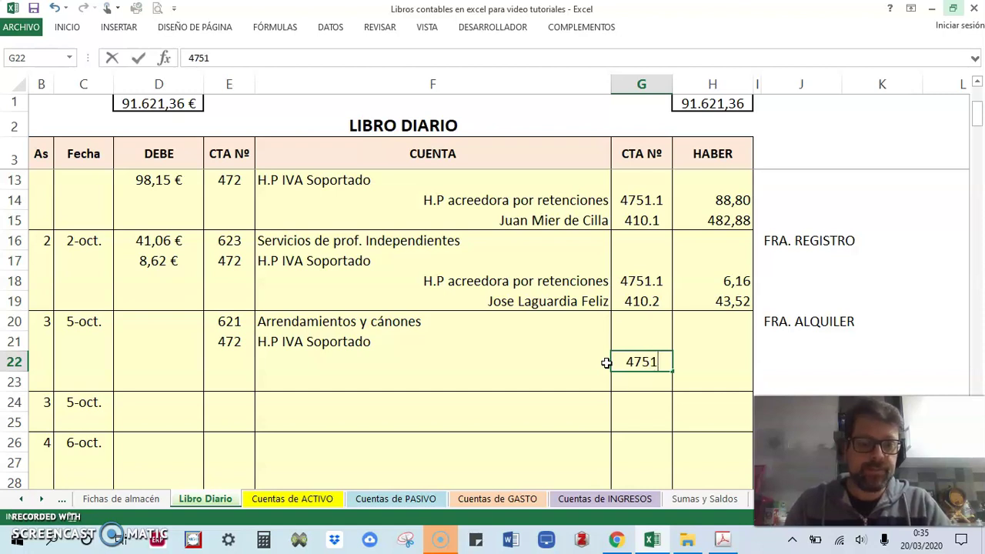
{"action": "type", "text": ".2"}
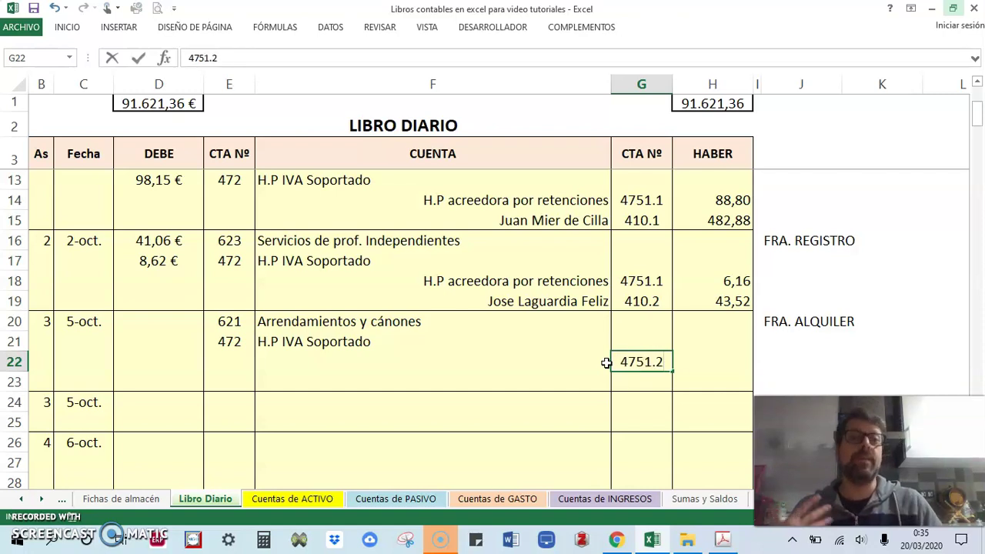
{"action": "left_click", "coordinate": [585, 362]}
{"action": "type", "text": "H.P acreedora por retenciones"}
{"action": "key", "text": "Tab"}
{"action": "left_click", "coordinate": [585, 362]}
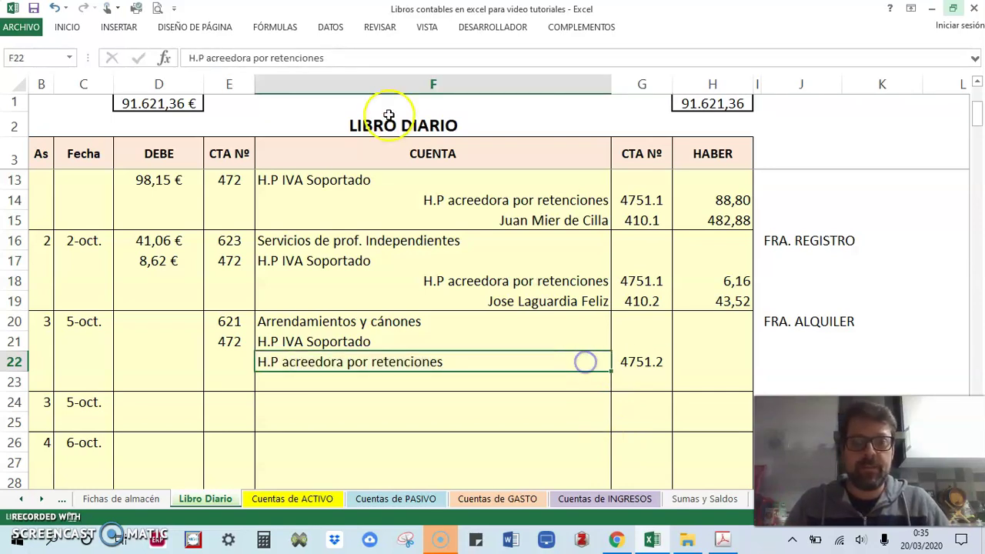
{"action": "left_click", "coordinate": [66, 27]}
{"action": "left_click", "coordinate": [260, 74]}
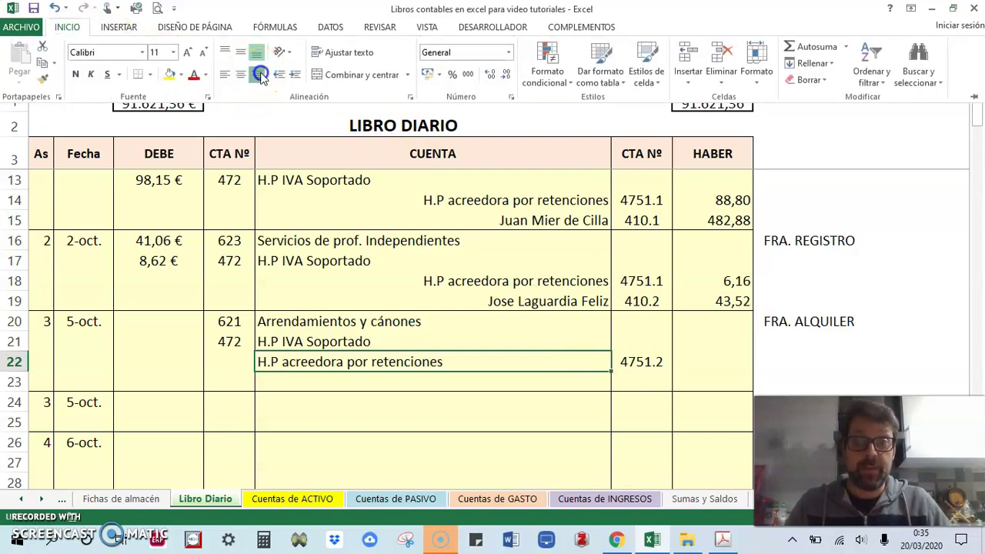
Enter credit account 410.3 in row 23 with Hermanos Robo Segura as the account name
{"action": "left_click", "coordinate": [637, 365]}
{"action": "left_click", "coordinate": [589, 375]}
{"action": "left_click", "coordinate": [584, 383]}
{"action": "type", "text": "410"}
{"action": "key", "text": "Tab"}
{"action": "type", "text": "41"}
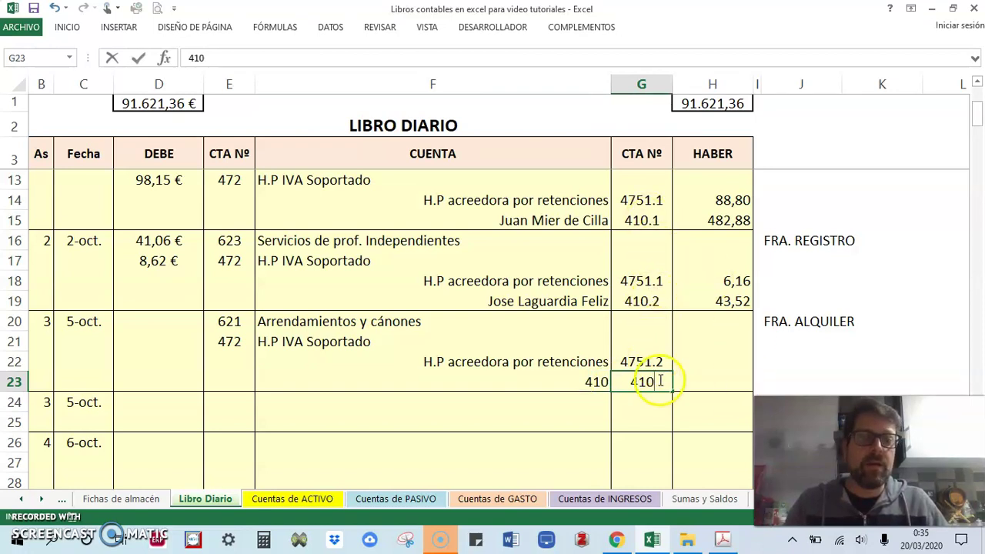
{"action": "type", "text": "0.3"}
{"action": "left_click", "coordinate": [590, 383]}
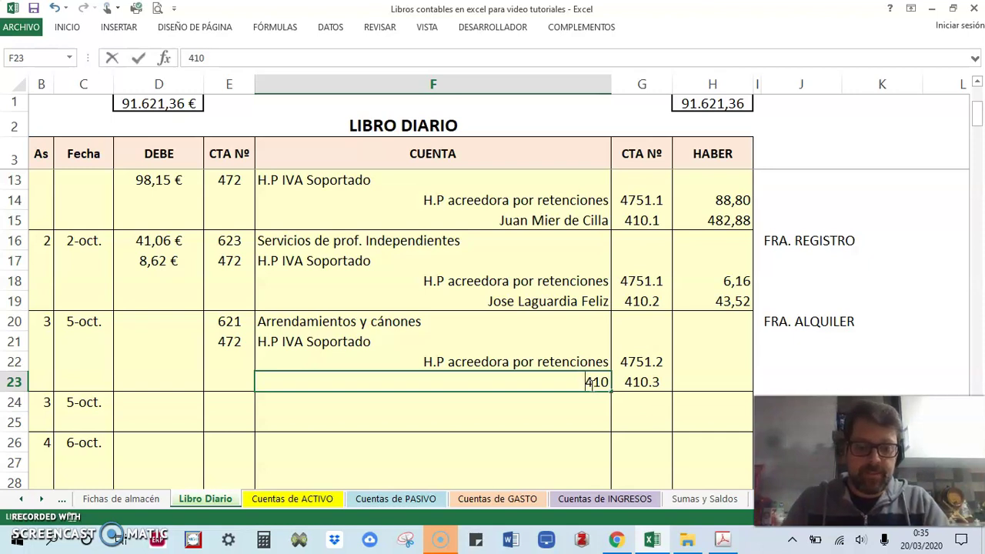
{"action": "type", "text": "Hermanos Rob"}
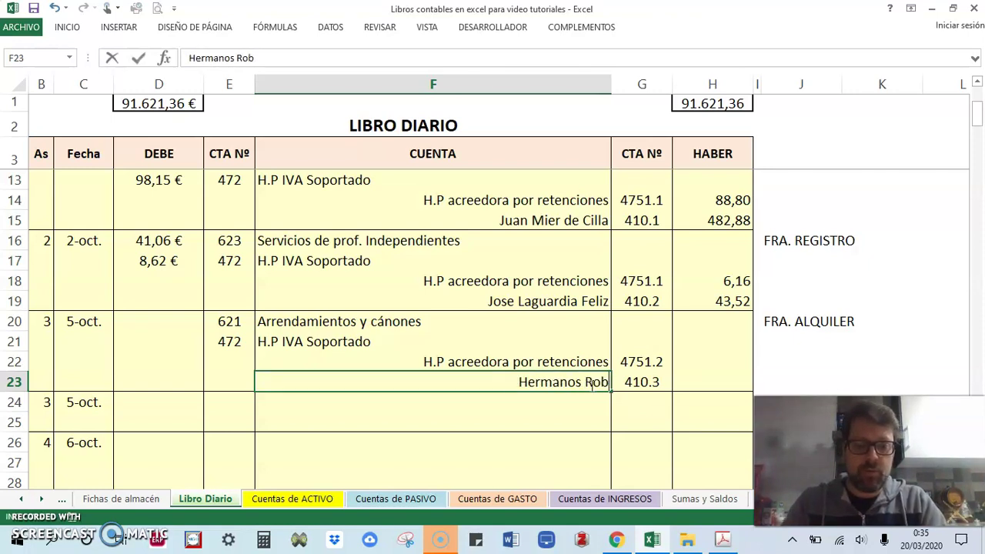
{"action": "type", "text": "o Segura"}
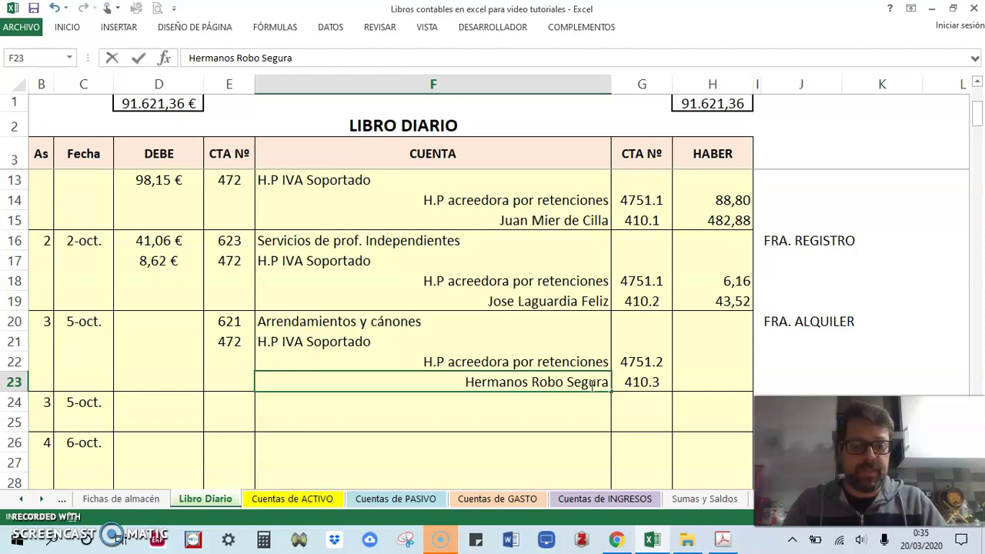
{"action": "left_click", "coordinate": [706, 382]}
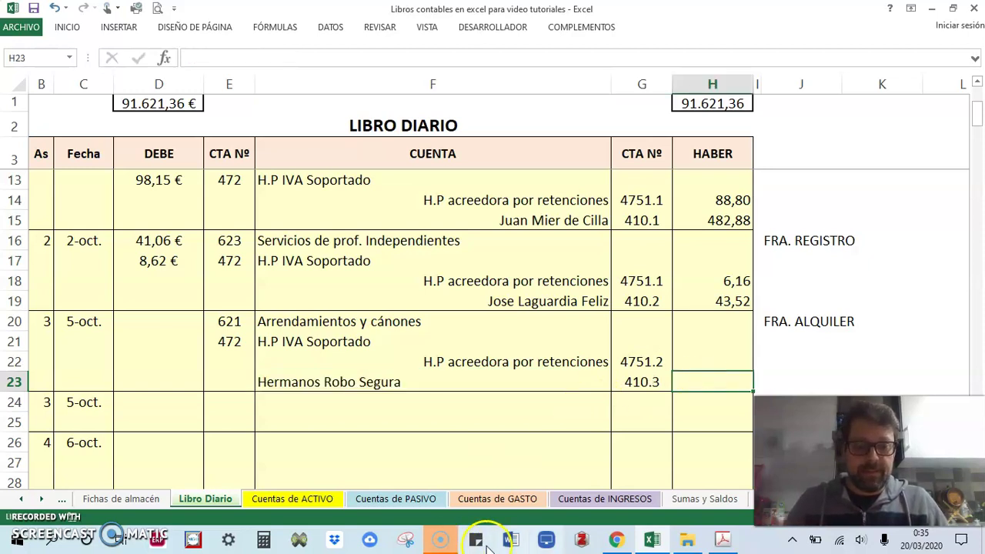
Check the monthly rent of Operación 3 in Adobe Acrobat, return to Excel and enter 500 as the debit for Arrendamientos y cánones
{"action": "left_click", "coordinate": [722, 539]}
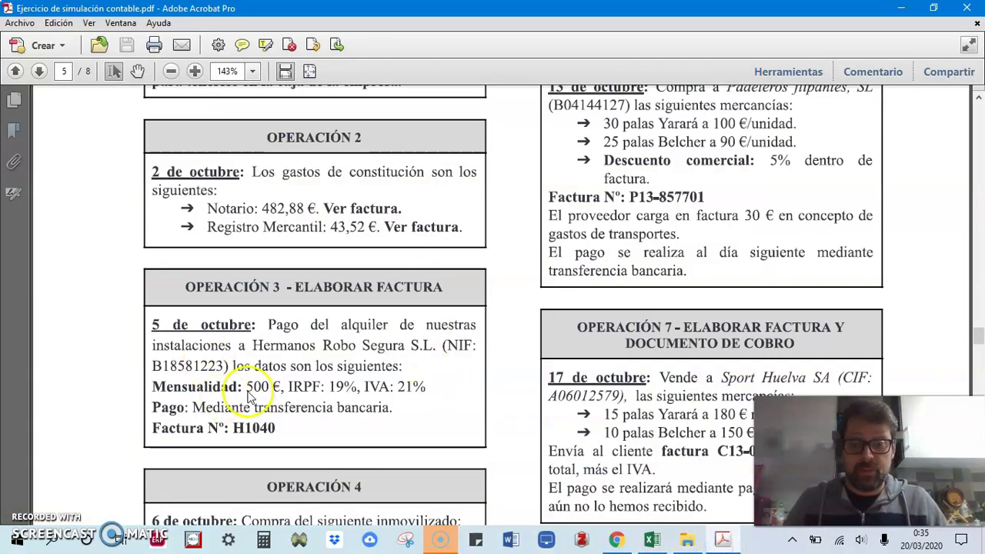
{"action": "left_click", "coordinate": [650, 539]}
{"action": "left_click", "coordinate": [162, 319]}
{"action": "type", "text": "500"}
Calculate the H.P IVA Soportado debit in D21 as the rent amount in D20 multiplied by 0,21
{"action": "left_click", "coordinate": [178, 335]}
{"action": "type", "text": "="}
{"action": "left_click", "coordinate": [159, 318]}
{"action": "type", "text": "*0,21"}
{"action": "key", "text": "Return"}
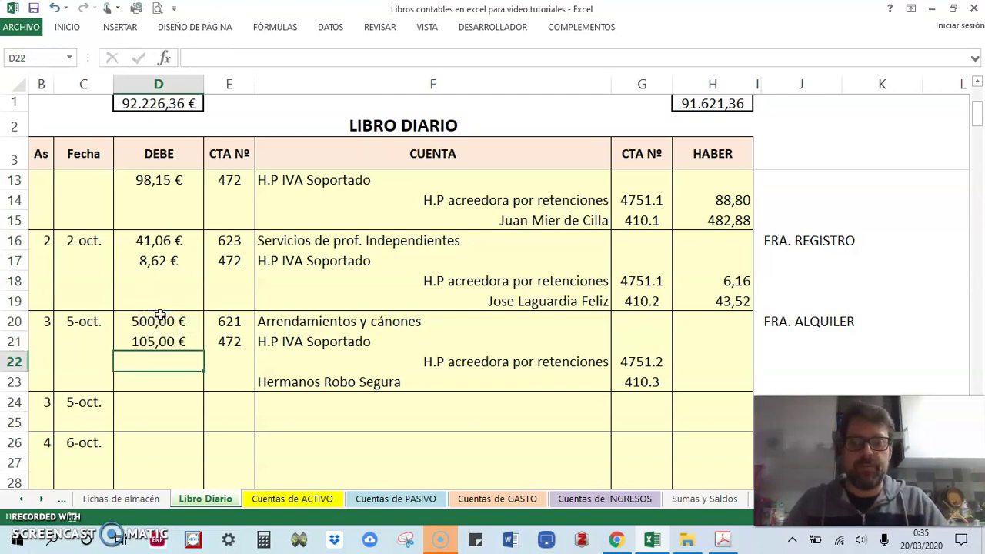
Calculate the H.P acreedora por retenciones credit in H22 as 19% of the rent amount in D20
{"action": "left_click", "coordinate": [685, 368]}
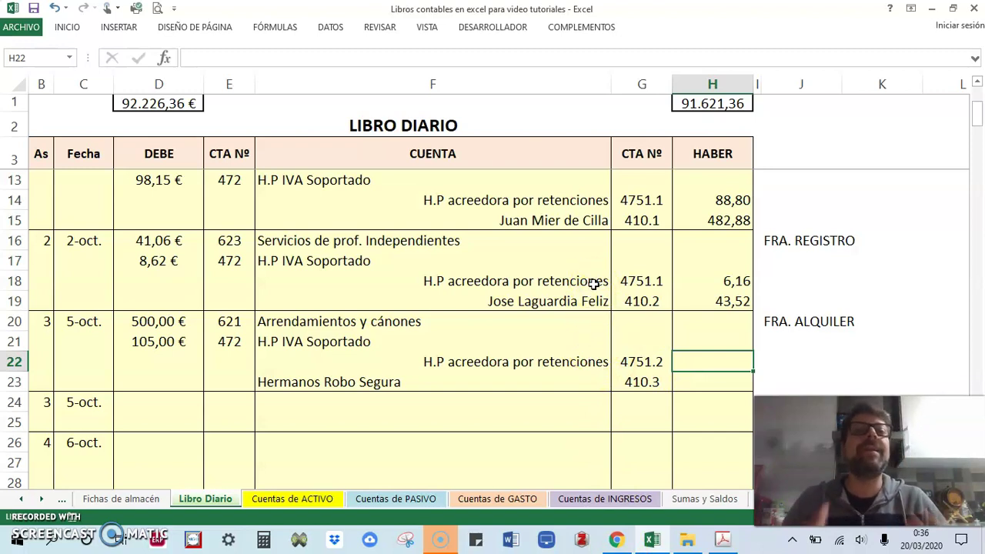
{"action": "type", "text": "="}
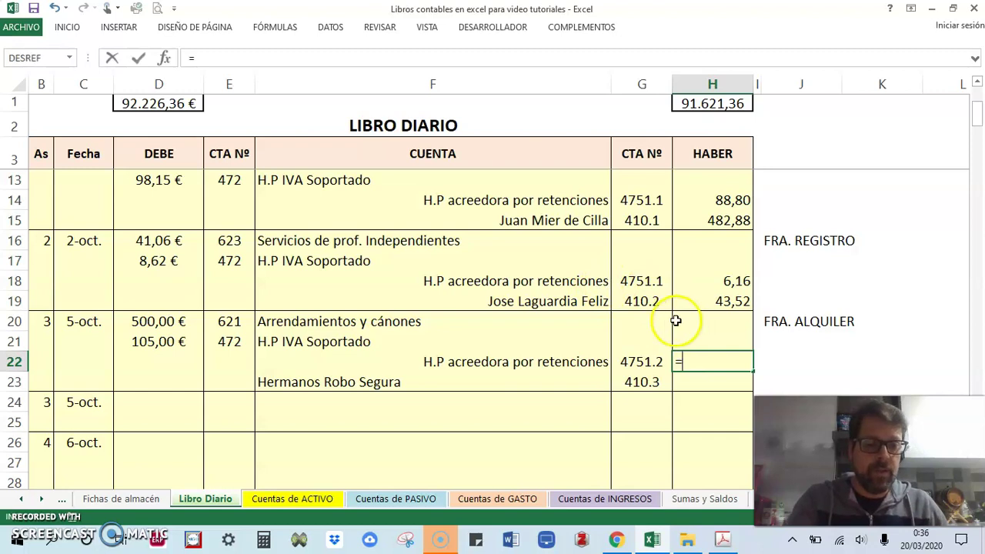
{"action": "left_click", "coordinate": [164, 321]}
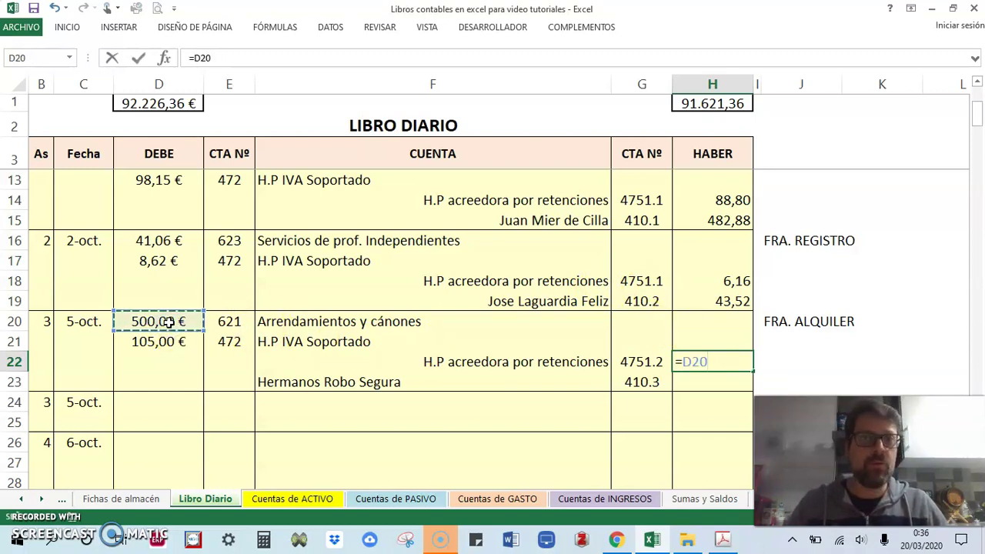
{"action": "type", "text": "*"}
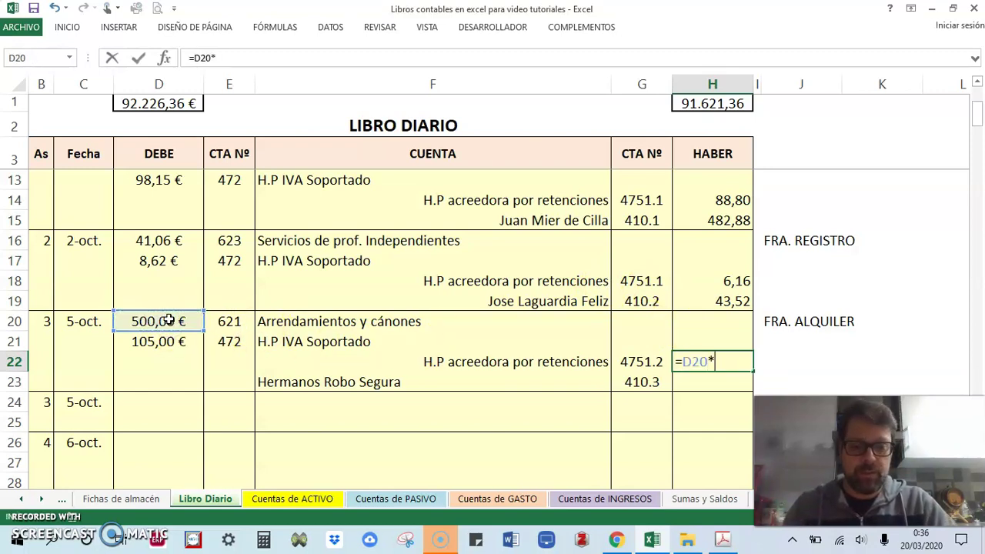
{"action": "key", "text": "Return"}
{"action": "scroll", "coordinate": [165, 319], "scroll_direction": "up", "scroll_amount": 3}
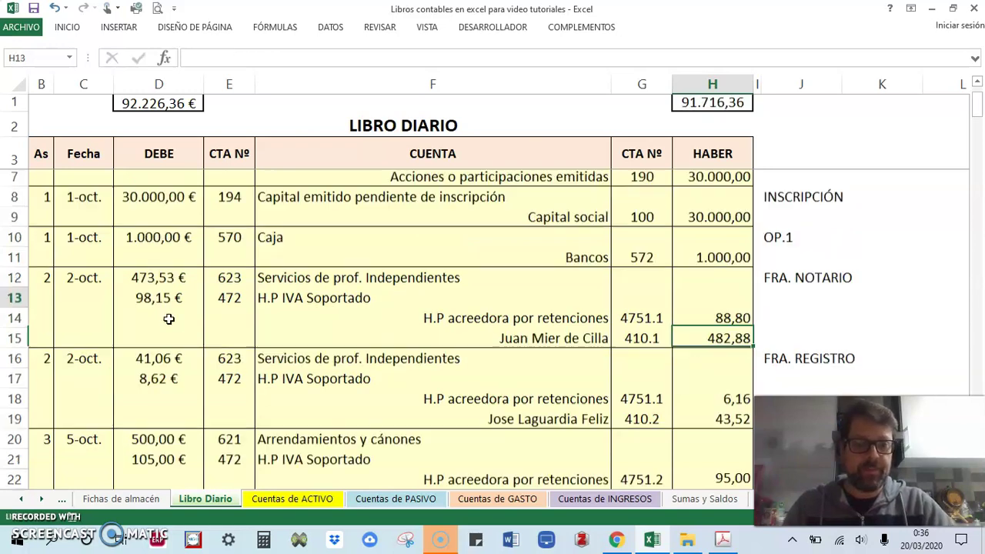
{"action": "scroll", "coordinate": [192, 253], "scroll_direction": "down", "scroll_amount": 3}
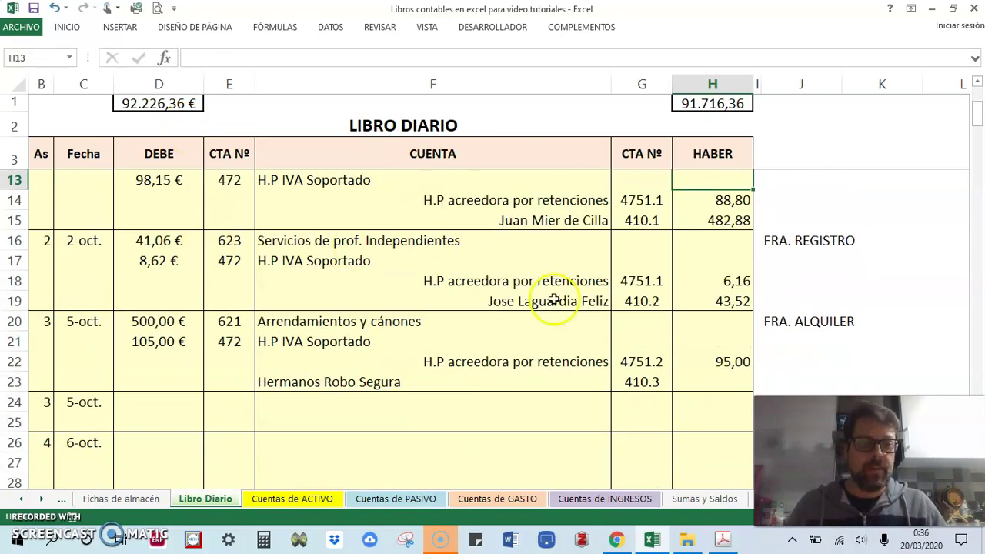
Calculate the Hermanos Robo Segura credit in H23 with a formula adding D20 and D21 and subtracting the withholding in H22
{"action": "left_click", "coordinate": [700, 361]}
{"action": "left_click", "coordinate": [702, 380]}
{"action": "type", "text": "="}
{"action": "left_click", "coordinate": [171, 321]}
{"action": "type", "text": "+"}
{"action": "left_click", "coordinate": [159, 341]}
{"action": "type", "text": "-"}
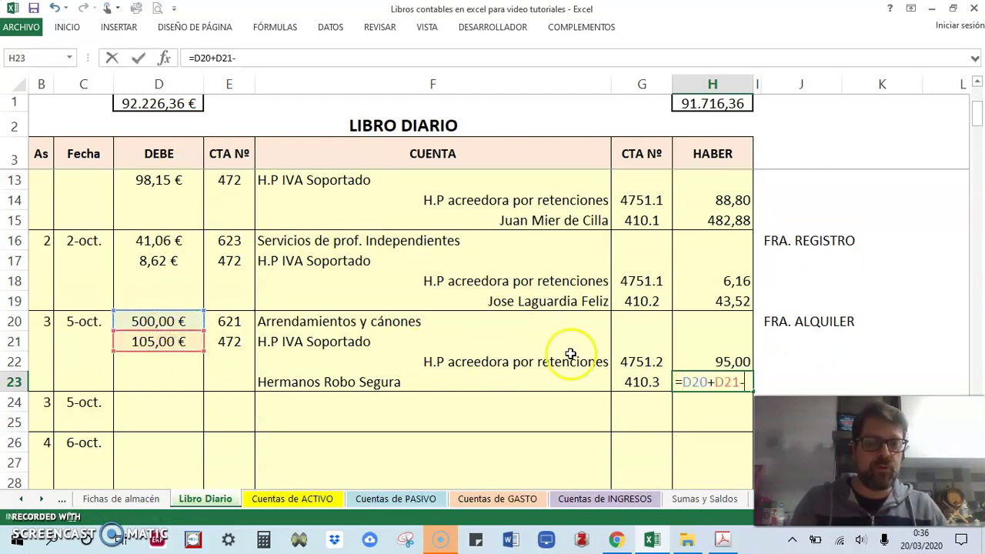
{"action": "left_click", "coordinate": [675, 363]}
{"action": "key", "text": "Return"}
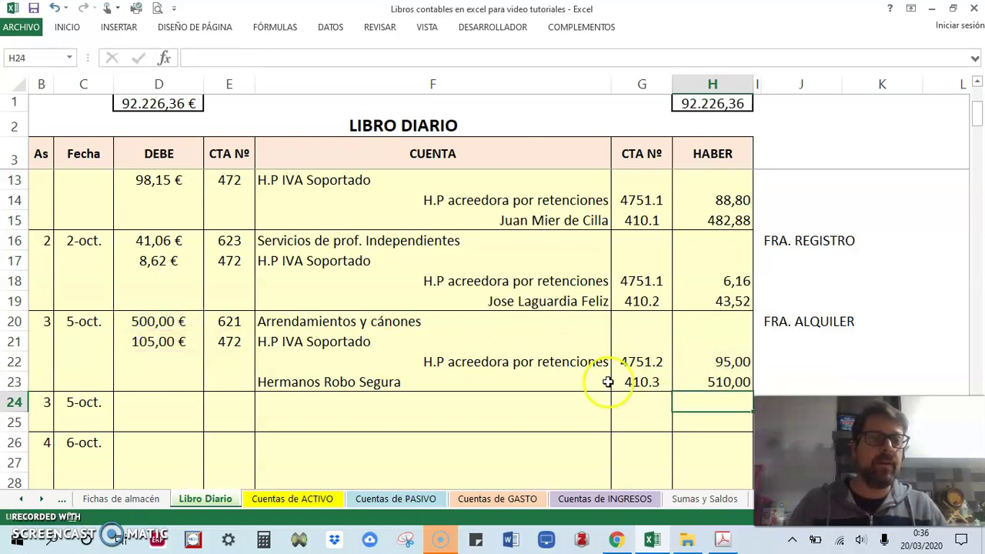
Right-align the account name Hermanos Robo Segura in row 23
{"action": "left_click", "coordinate": [497, 377]}
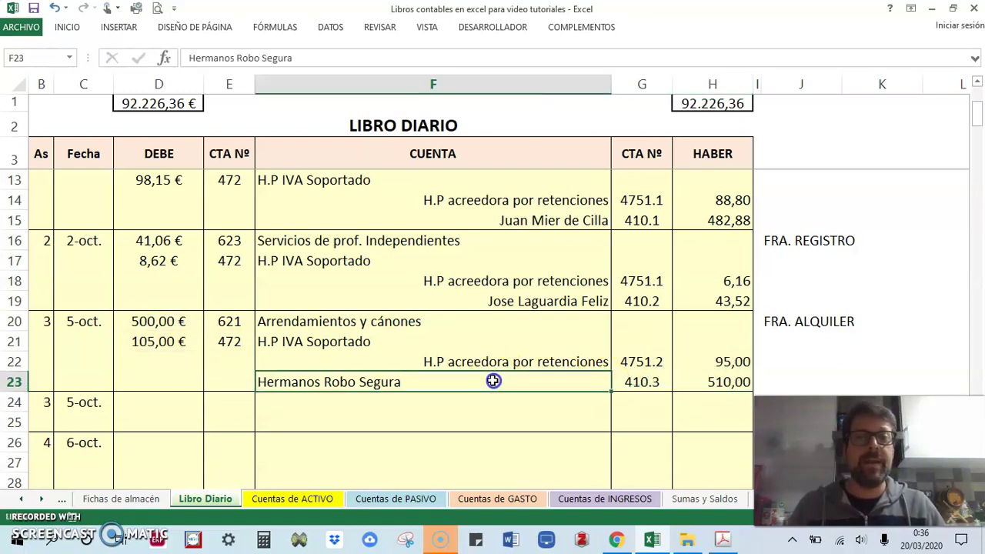
{"action": "left_click", "coordinate": [67, 27]}
{"action": "left_click", "coordinate": [256, 74]}
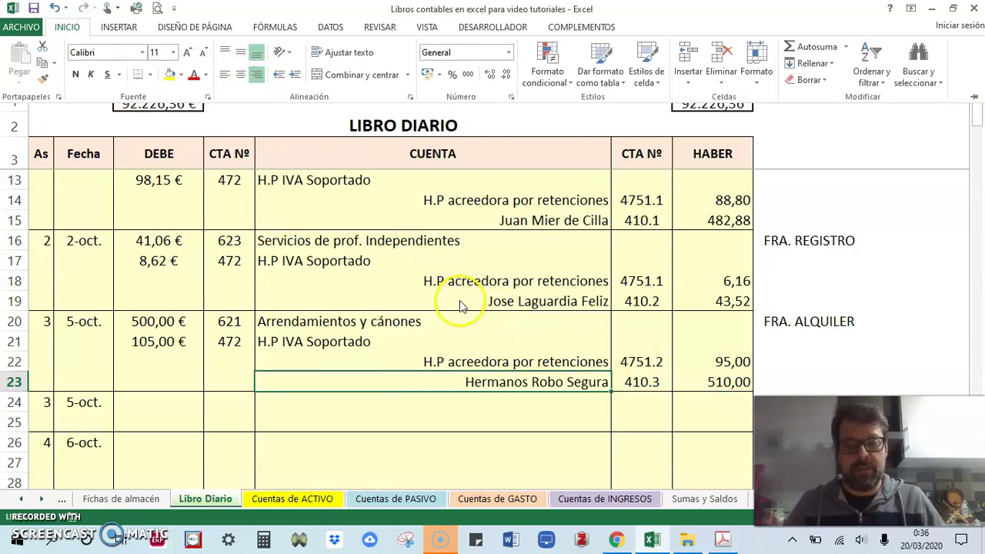
Enter debit account 410.3, Hermanos Robo Segura, in row 24 of the 5 October rent payment entry
{"action": "scroll", "coordinate": [459, 301], "scroll_direction": "down", "scroll_amount": 2}
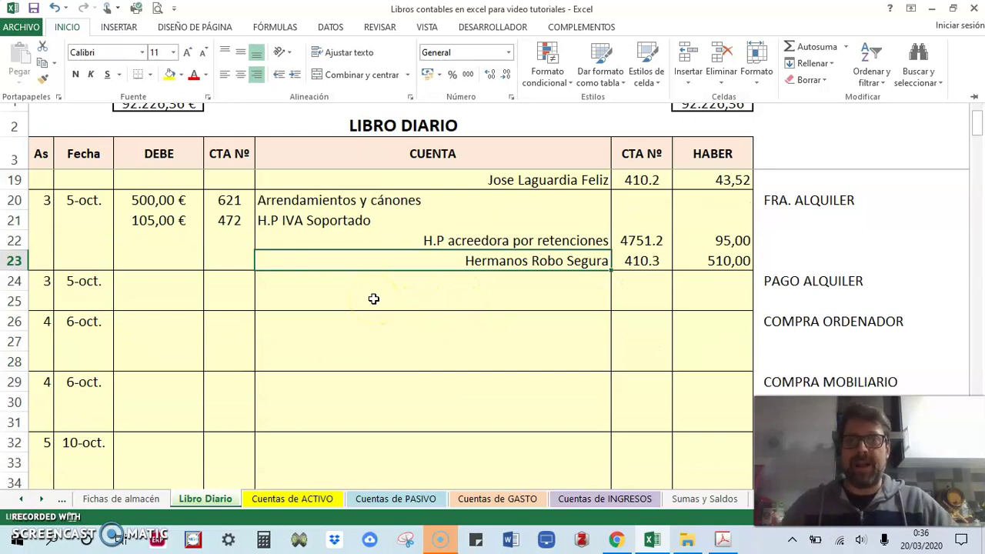
{"action": "left_click", "coordinate": [246, 282]}
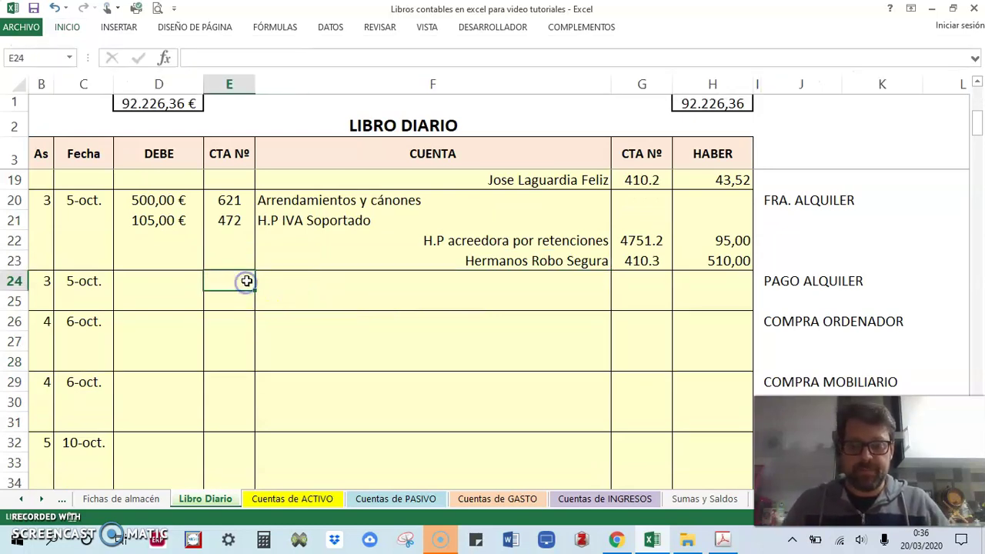
{"action": "type", "text": "410.3"}
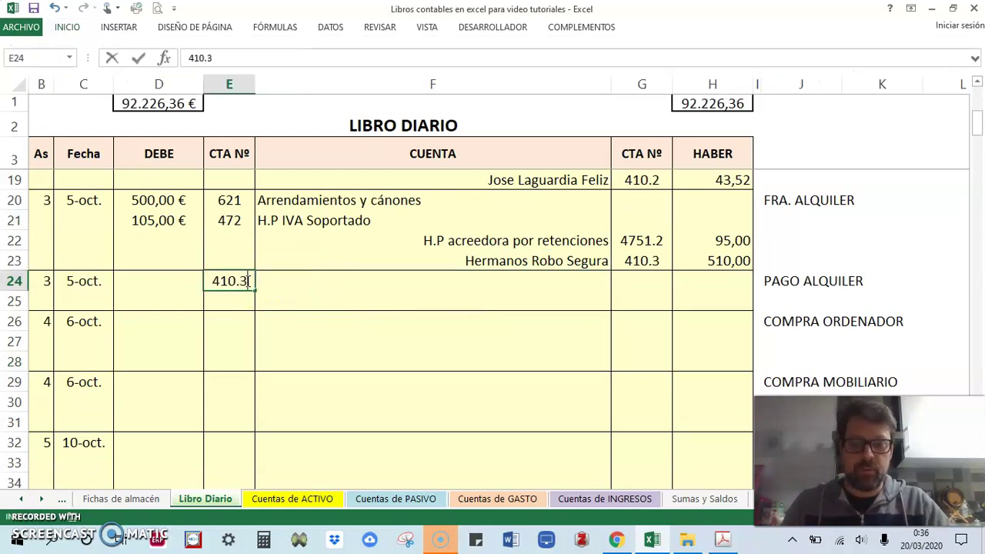
{"action": "key", "text": "Tab"}
{"action": "type", "text": "Her"}
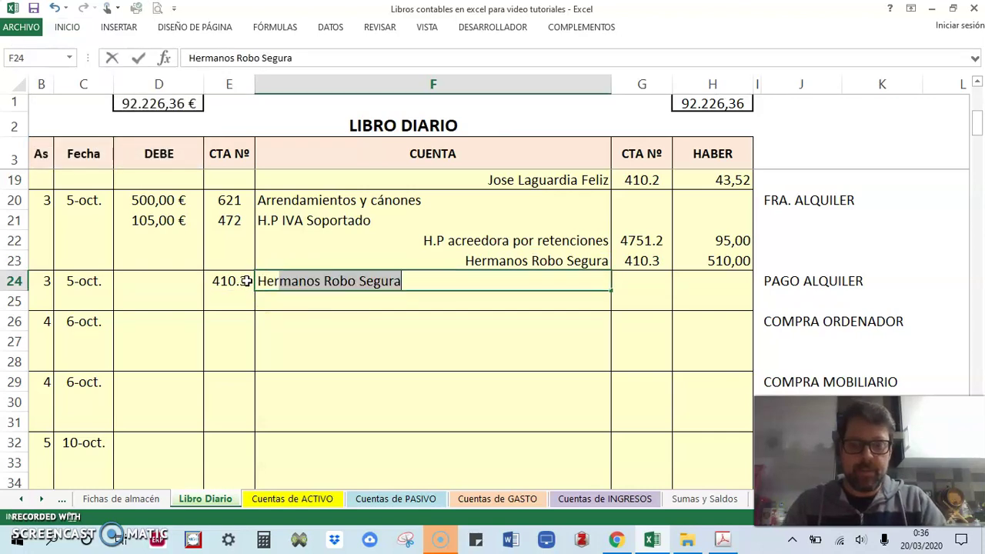
Enter credit account 572, Bancos, in row 25 of the 5 October rent payment entry
{"action": "left_click", "coordinate": [546, 300]}
{"action": "left_click", "coordinate": [637, 301]}
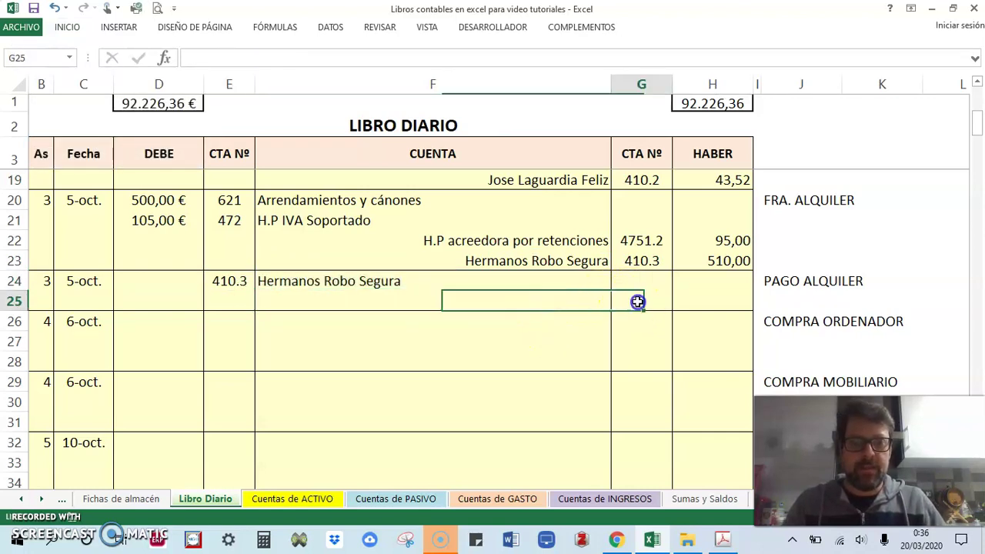
{"action": "type", "text": "57"}
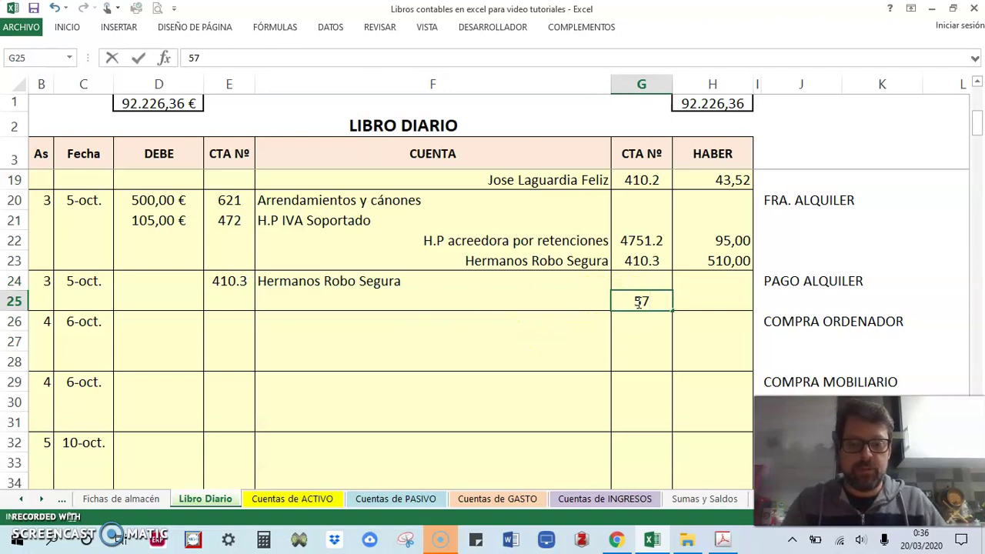
{"action": "type", "text": "2"}
{"action": "left_click", "coordinate": [589, 297]}
{"action": "type", "text": "Bancos"}
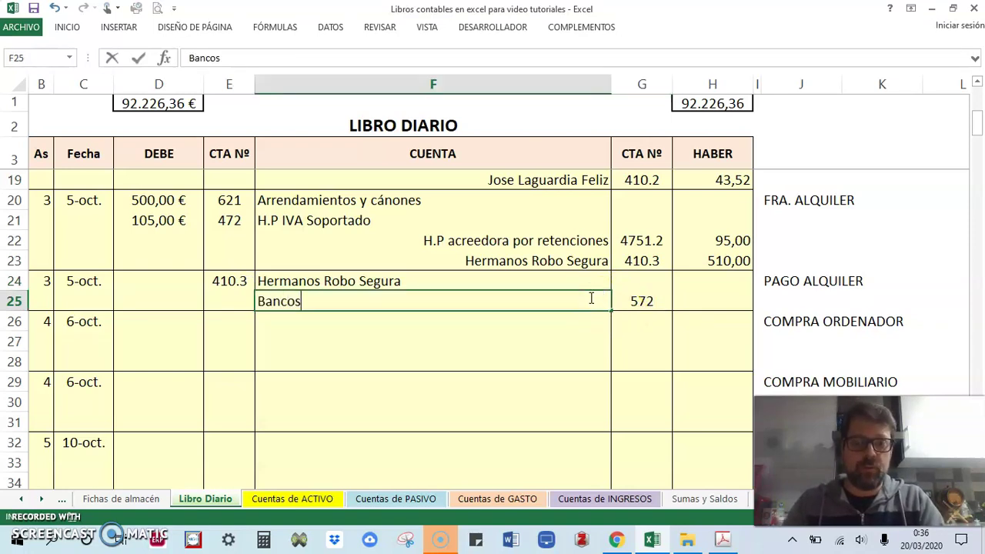
{"action": "key", "text": "Tab"}
Link both the Bancos credit in H25 and the Hermanos Robo Segura debit in D24 to the amount in H23
{"action": "left_click", "coordinate": [726, 300]}
{"action": "type", "text": "="}
{"action": "left_click", "coordinate": [705, 262]}
{"action": "left_click", "coordinate": [171, 278]}
{"action": "type", "text": "="}
{"action": "left_click", "coordinate": [715, 260]}
{"action": "key", "text": "Return"}
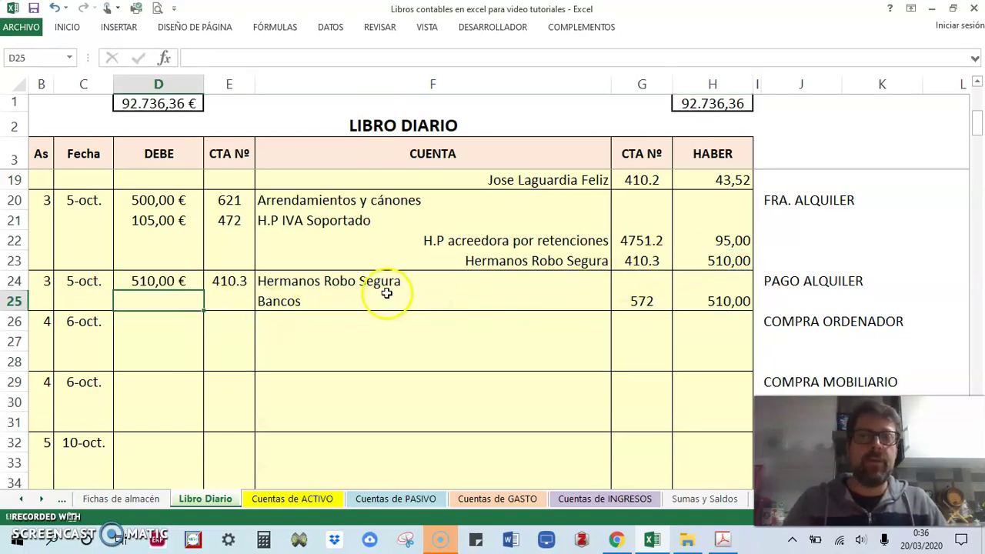
Right-align the account name Bancos in row 25
{"action": "left_click", "coordinate": [384, 300]}
{"action": "left_click", "coordinate": [67, 27]}
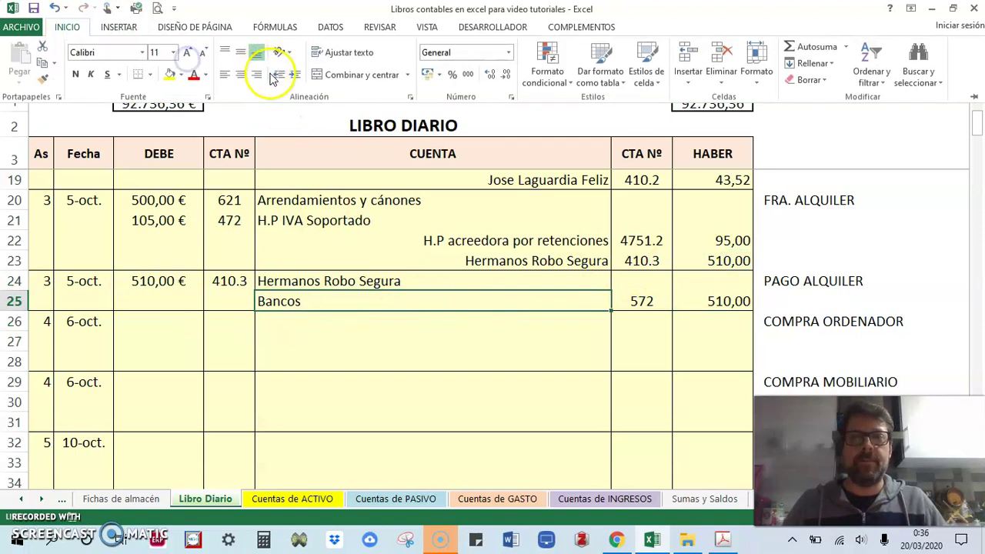
{"action": "left_click", "coordinate": [258, 73]}
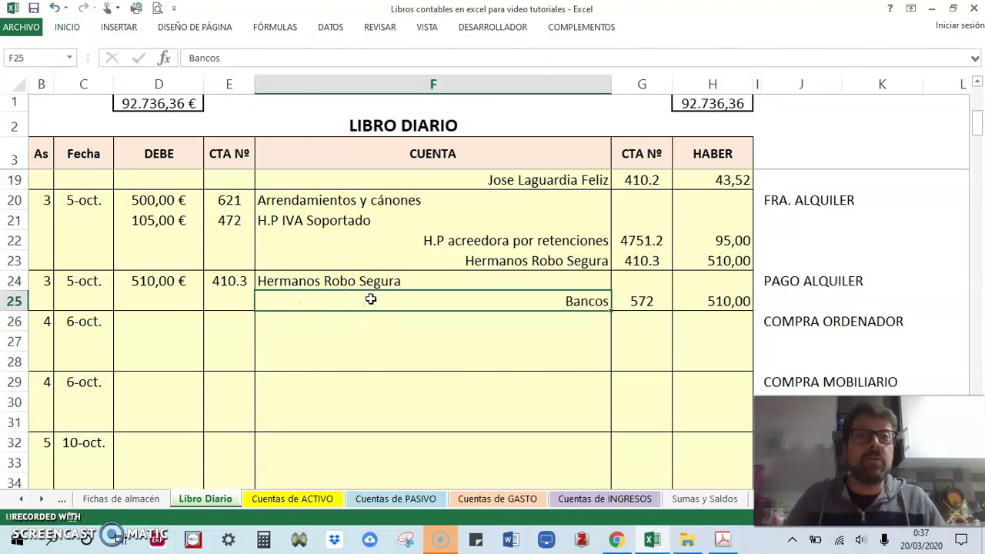
Review the accounts and amounts of the 5 October rent invoice and payment entries in rows 20 to 25
{"action": "left_click", "coordinate": [275, 198]}
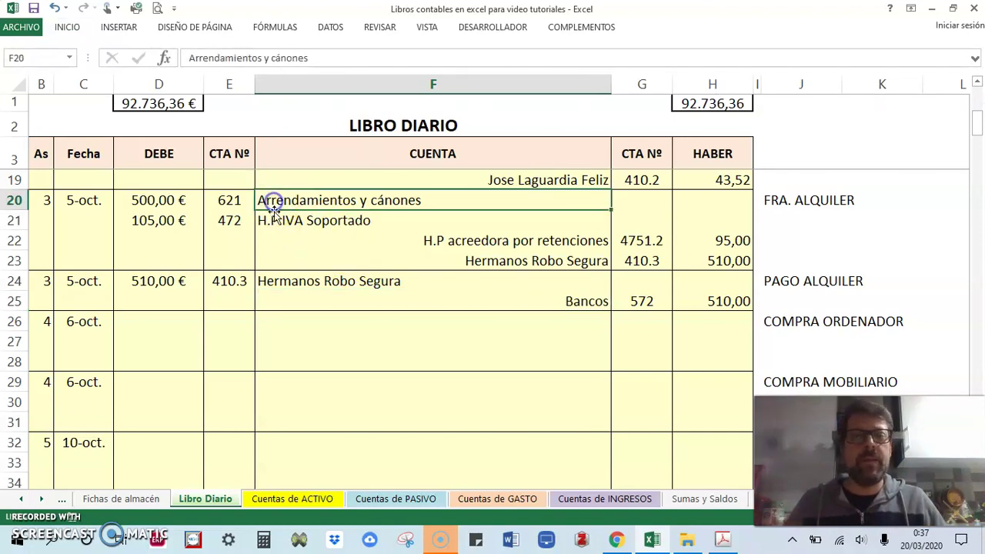
{"action": "left_click", "coordinate": [274, 218]}
{"action": "left_click", "coordinate": [464, 240]}
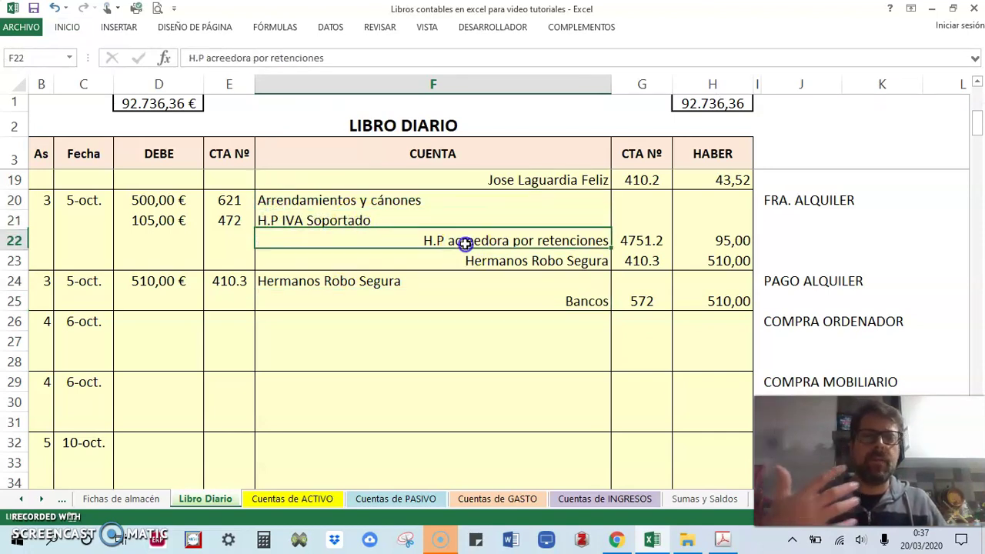
{"action": "left_click", "coordinate": [494, 258]}
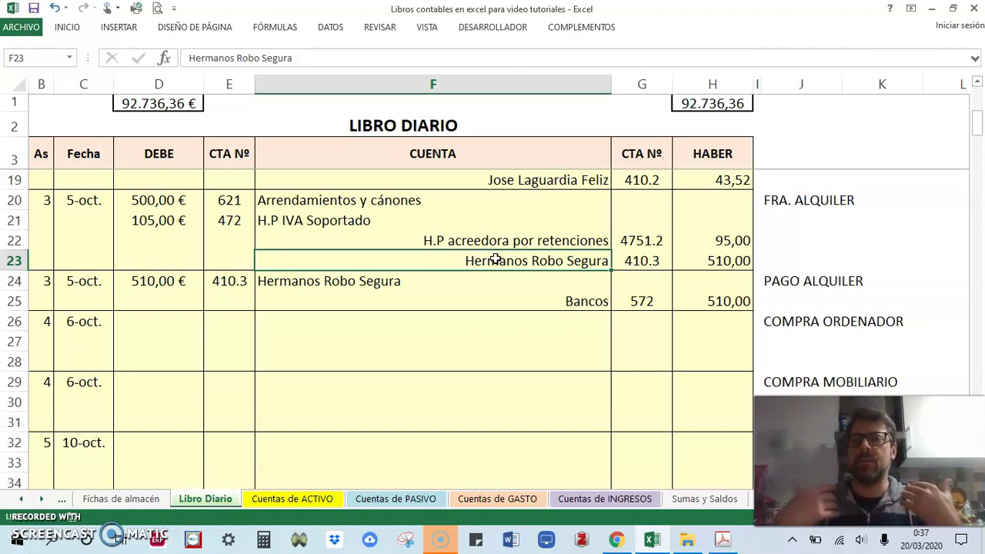
{"action": "left_click_drag", "start_coordinate": [158, 204], "coordinate": [451, 254]}
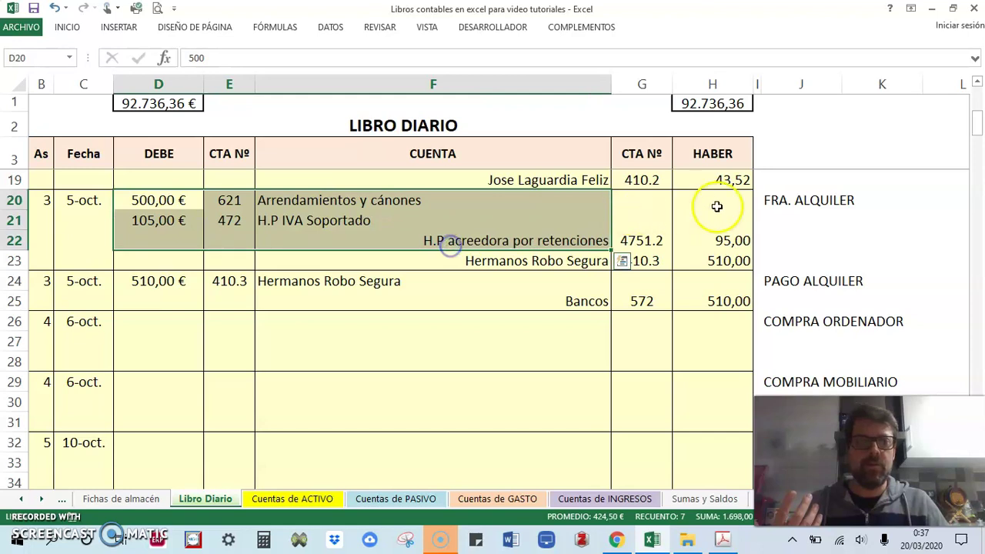
{"action": "left_click", "coordinate": [771, 202]}
{"action": "left_click_drag", "start_coordinate": [728, 261], "coordinate": [114, 198]}
{"action": "left_click", "coordinate": [628, 261]}
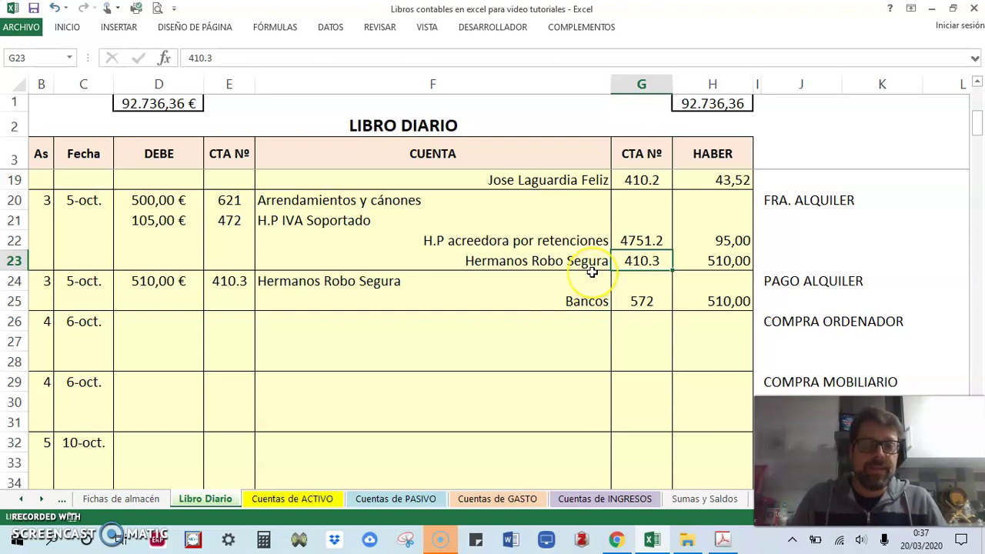
{"action": "left_click", "coordinate": [528, 294]}
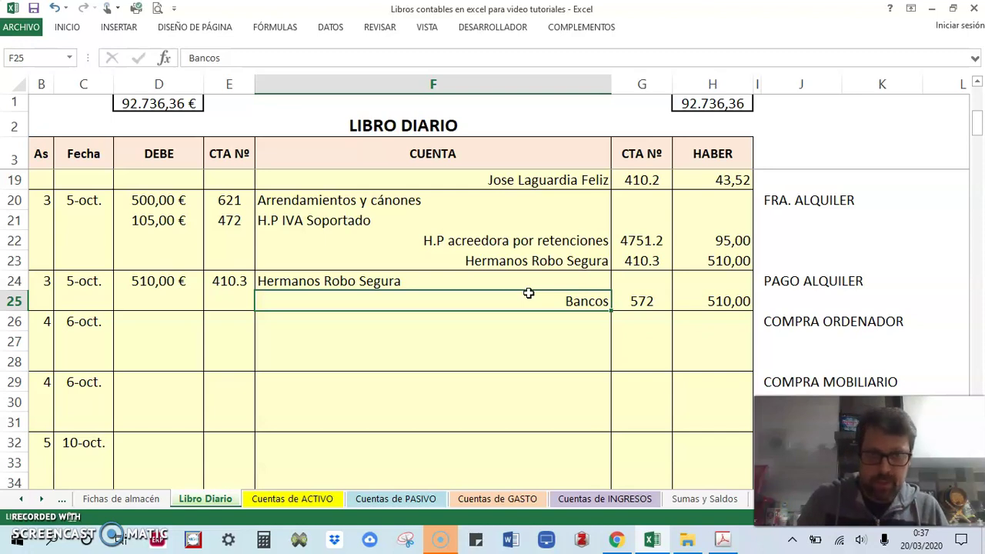
{"action": "left_click", "coordinate": [554, 243]}
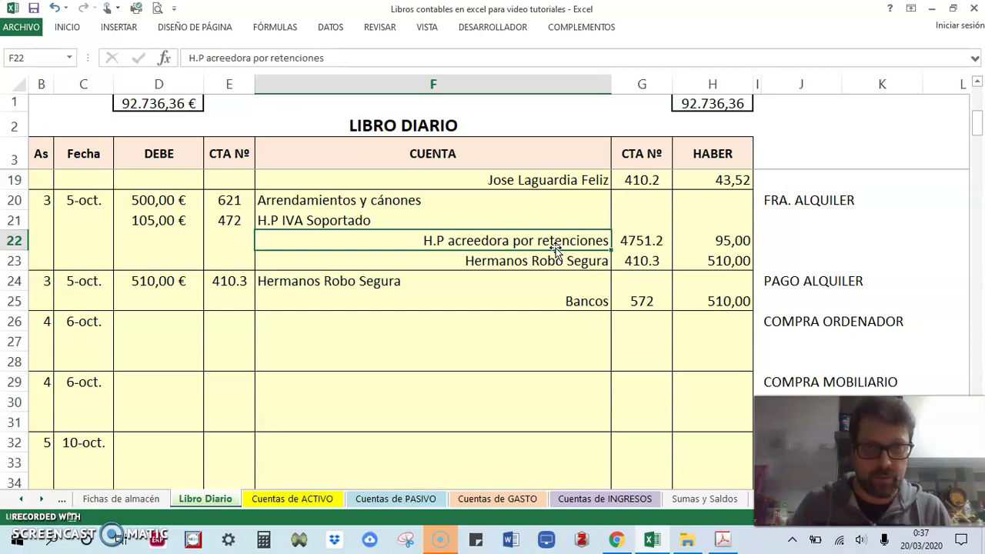
{"action": "left_click", "coordinate": [508, 321]}
{"action": "left_click", "coordinate": [455, 315]}
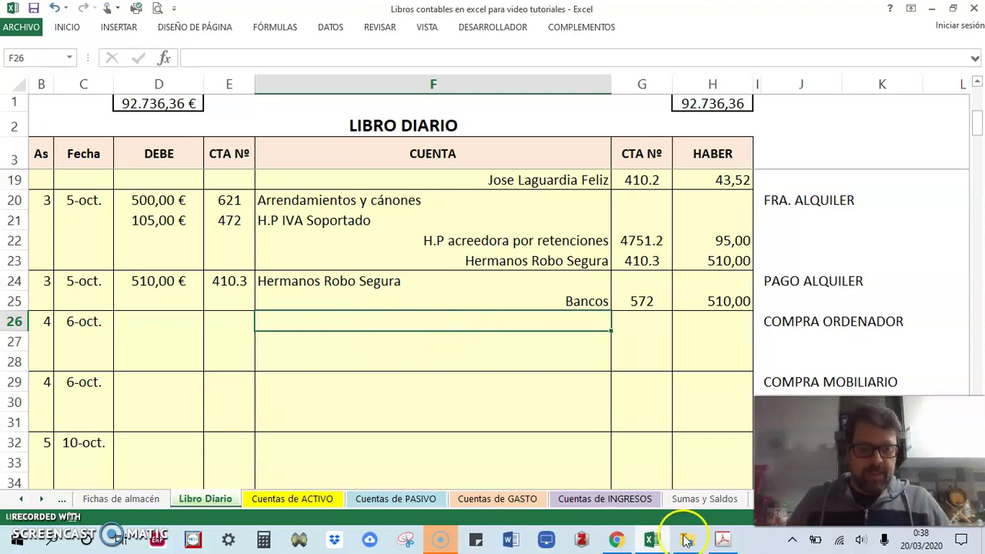
Consult Operación 4 in the Acrobat exercise PDF, and enter debit account 217, EPI, in row 26 of the Excel journal for the computer purchase
{"action": "left_click", "coordinate": [723, 538]}
{"action": "scroll", "coordinate": [539, 399], "scroll_direction": "down", "scroll_amount": 5}
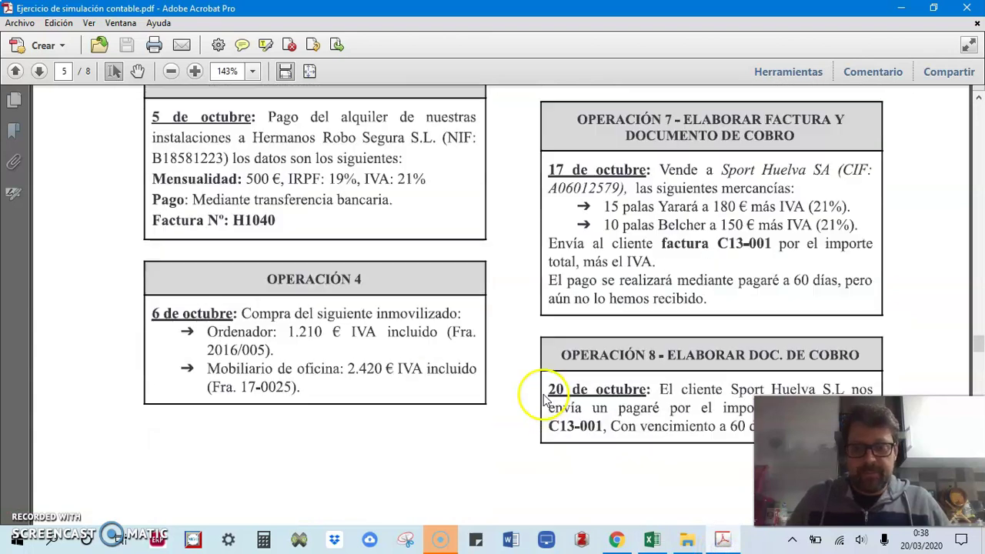
{"action": "scroll", "coordinate": [362, 338], "scroll_direction": "down", "scroll_amount": 1}
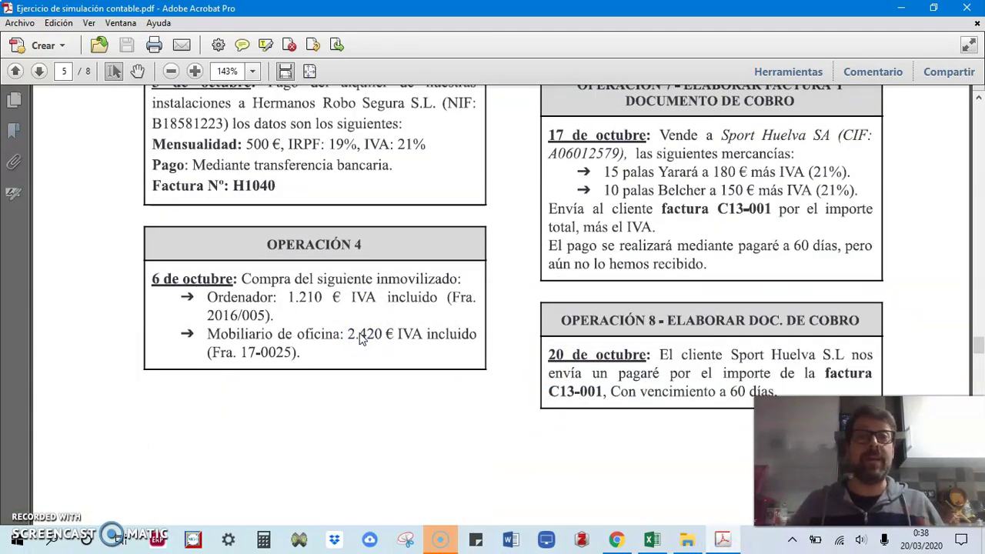
{"action": "left_click", "coordinate": [651, 538]}
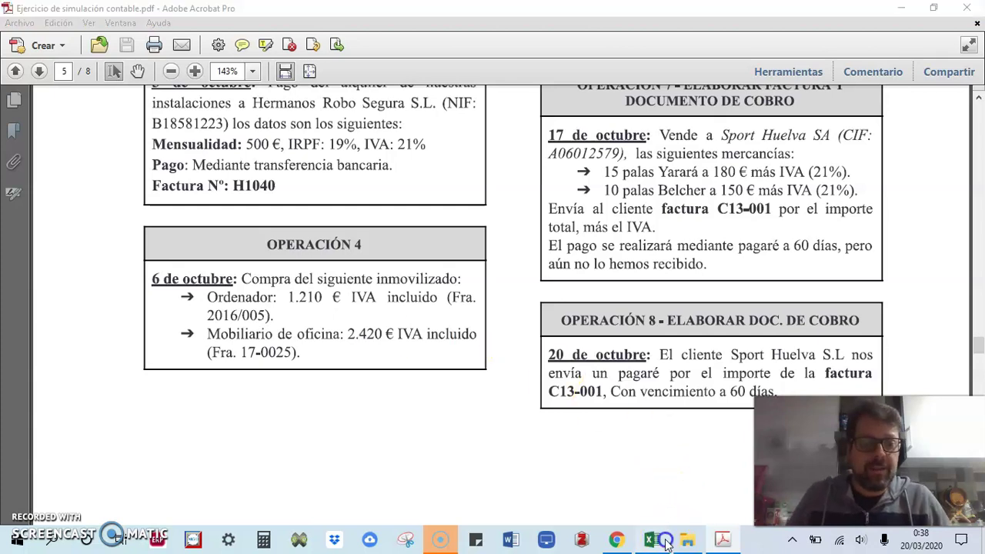
{"action": "left_click", "coordinate": [245, 324]}
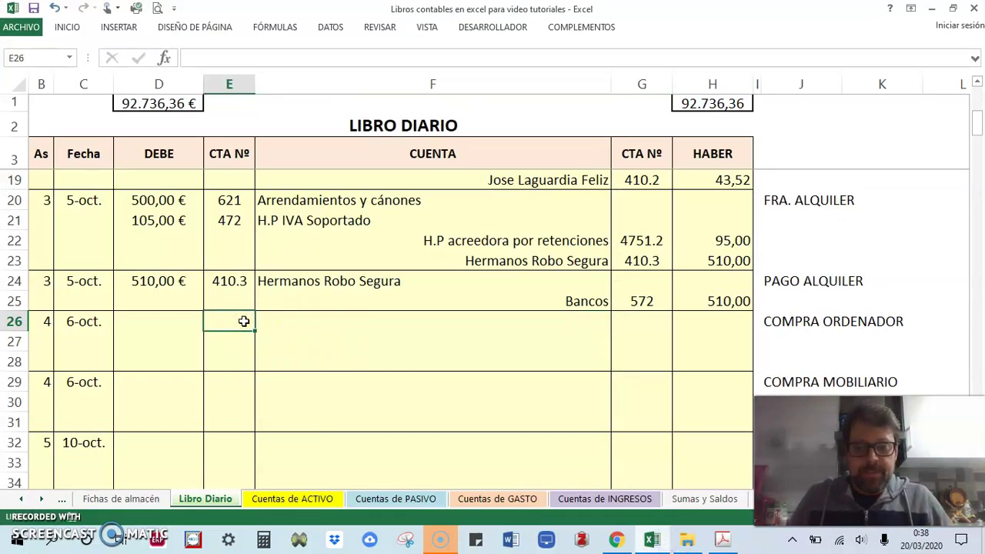
{"action": "type", "text": "2"}
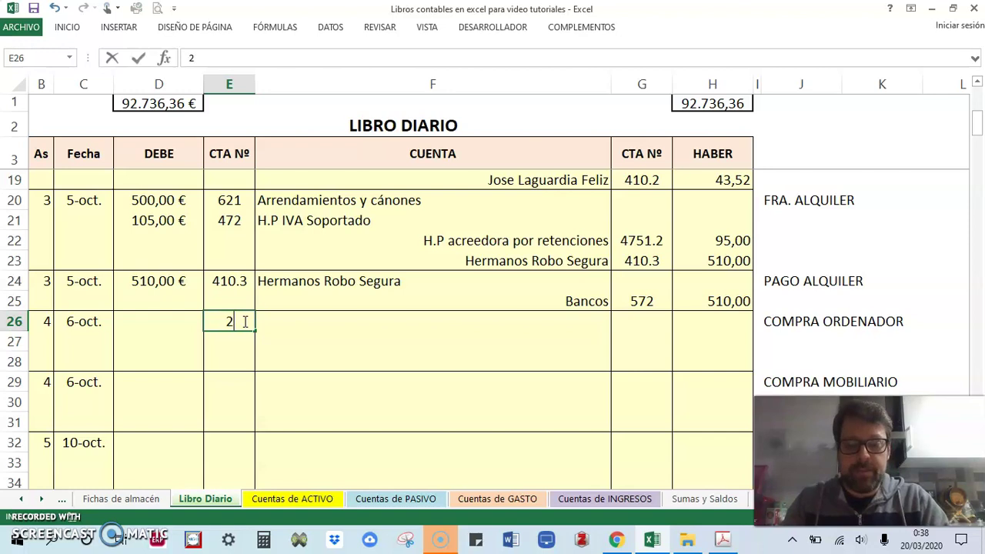
{"action": "type", "text": "17"}
{"action": "key", "text": "Tab"}
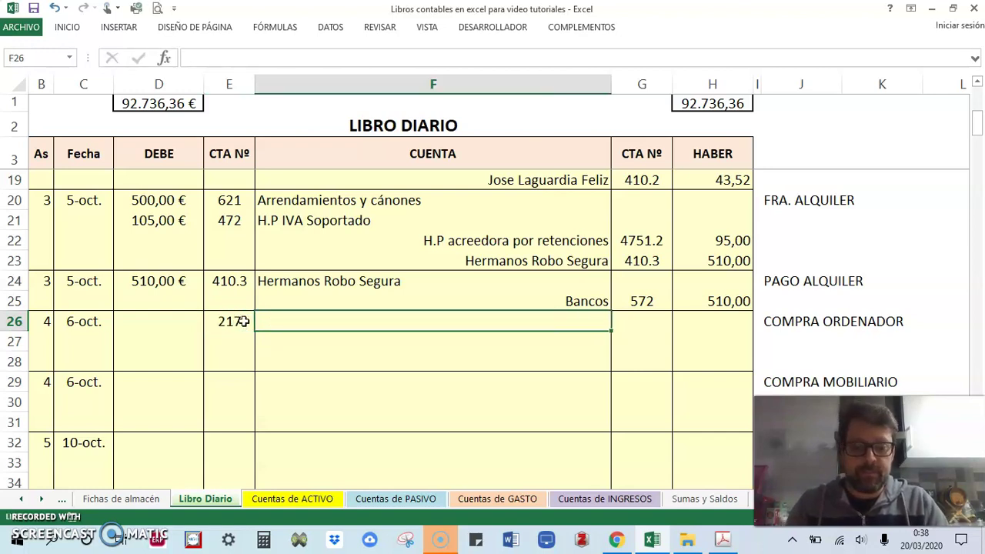
{"action": "left_click", "coordinate": [243, 322]}
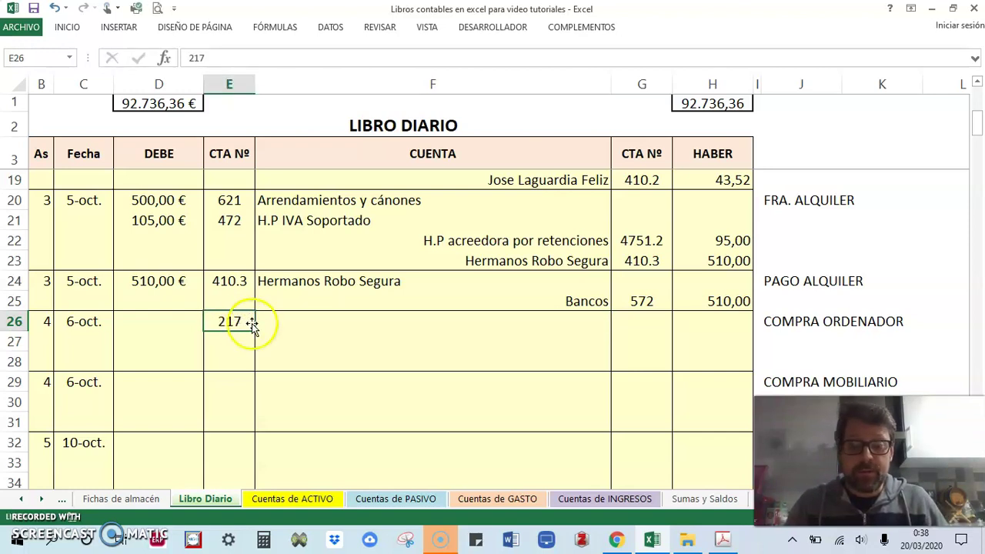
{"action": "left_click", "coordinate": [293, 322]}
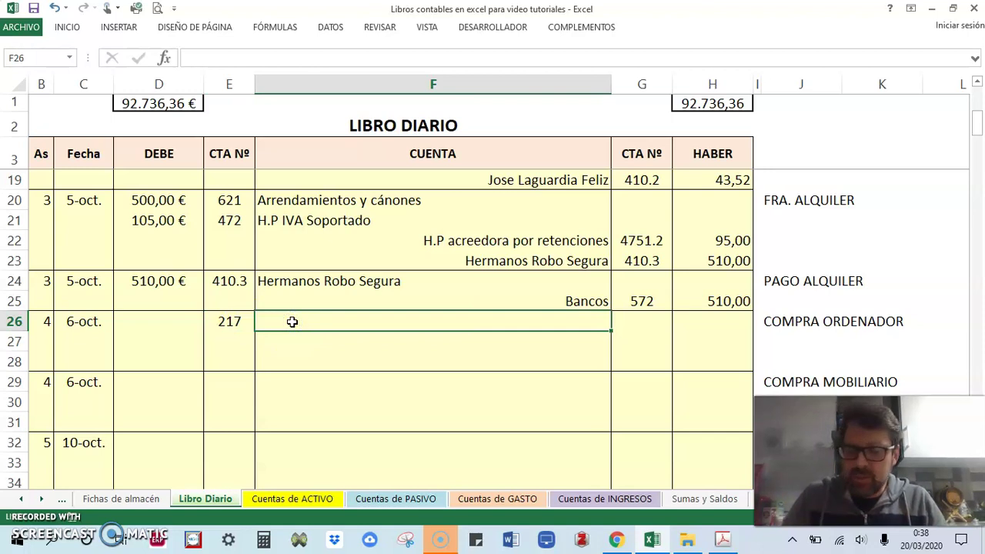
{"action": "type", "text": "El"}
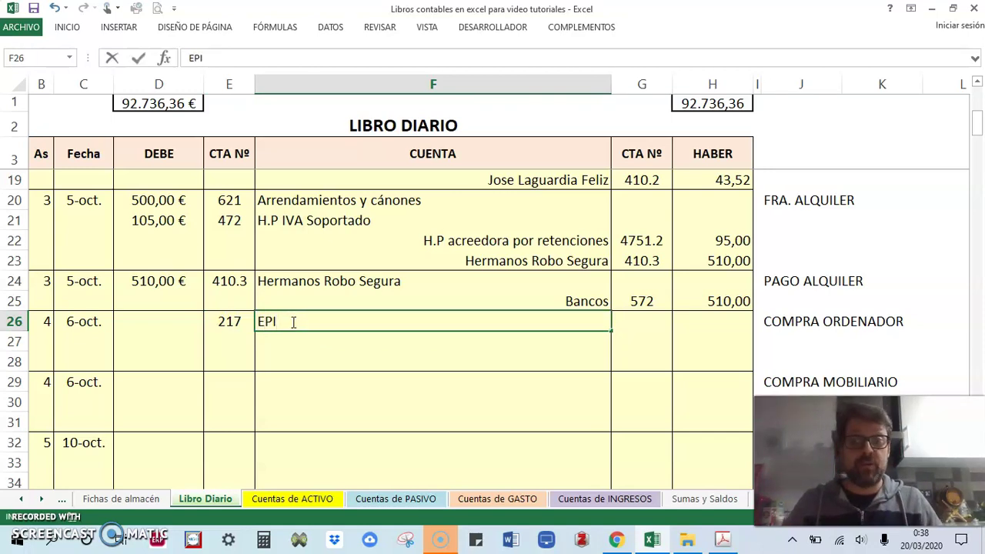
Enter debit account 472, H.P IVA Soportado, in row 27 of the computer purchase entry
{"action": "left_click", "coordinate": [244, 343]}
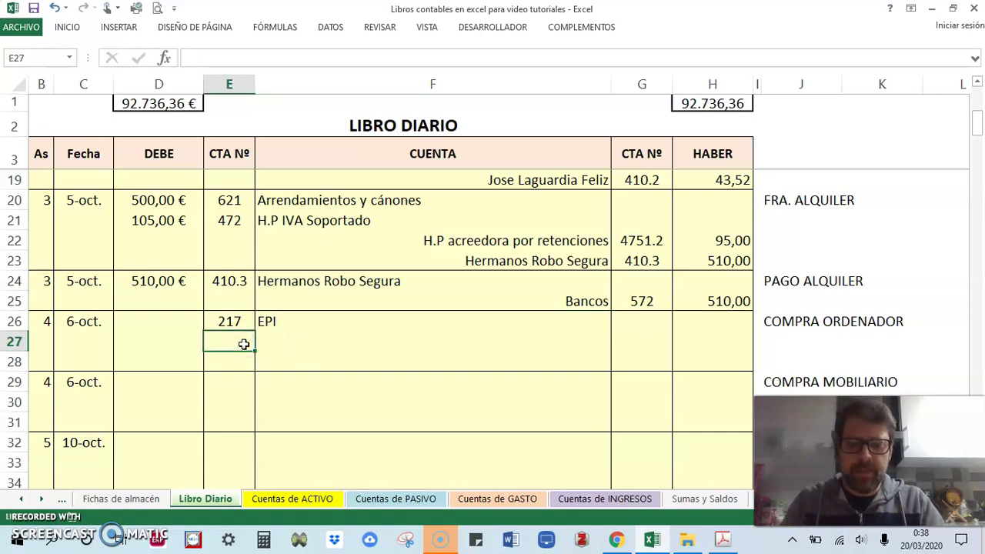
{"action": "type", "text": "472"}
{"action": "left_click", "coordinate": [286, 345]}
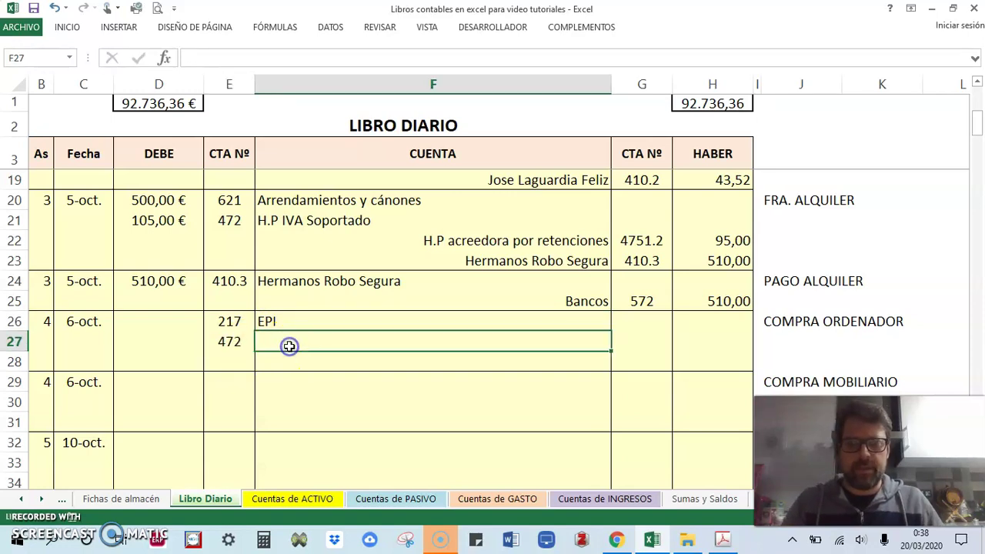
{"action": "type", "text": "h"}
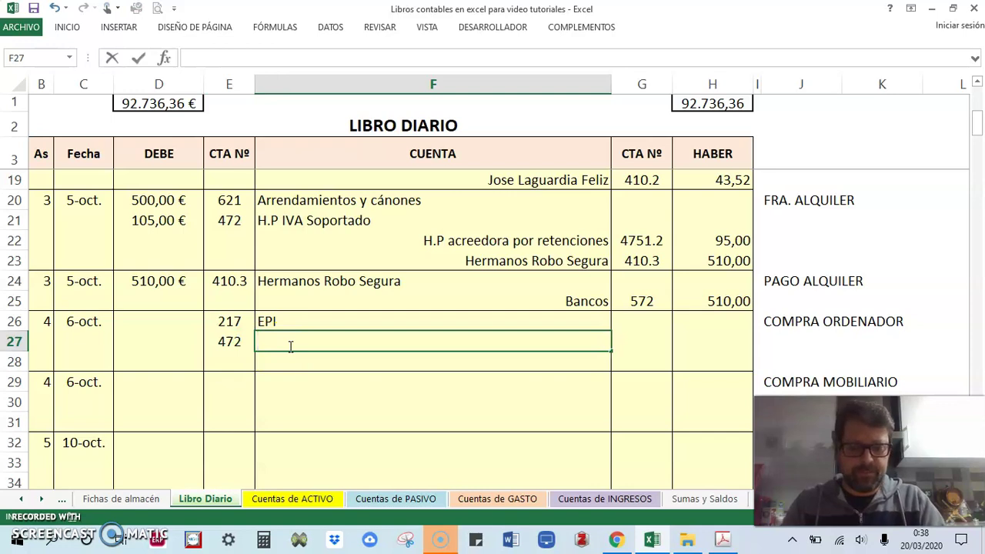
{"action": "type", "text": ".P IVA Soportado"}
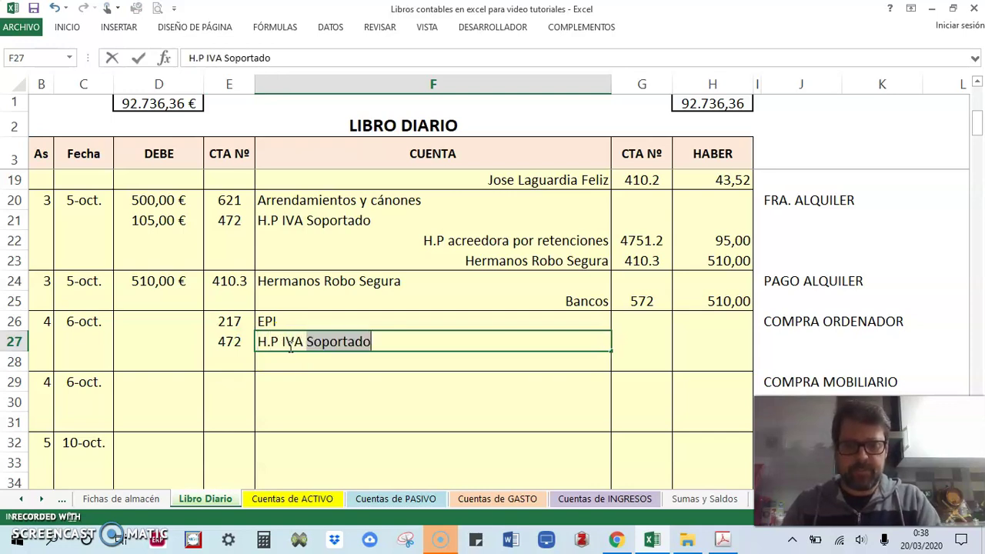
{"action": "key", "text": "Tab"}
Enter 523 as the credit account number in G28 of the computer purchase entry
{"action": "left_click", "coordinate": [623, 361]}
{"action": "type", "text": "52"}
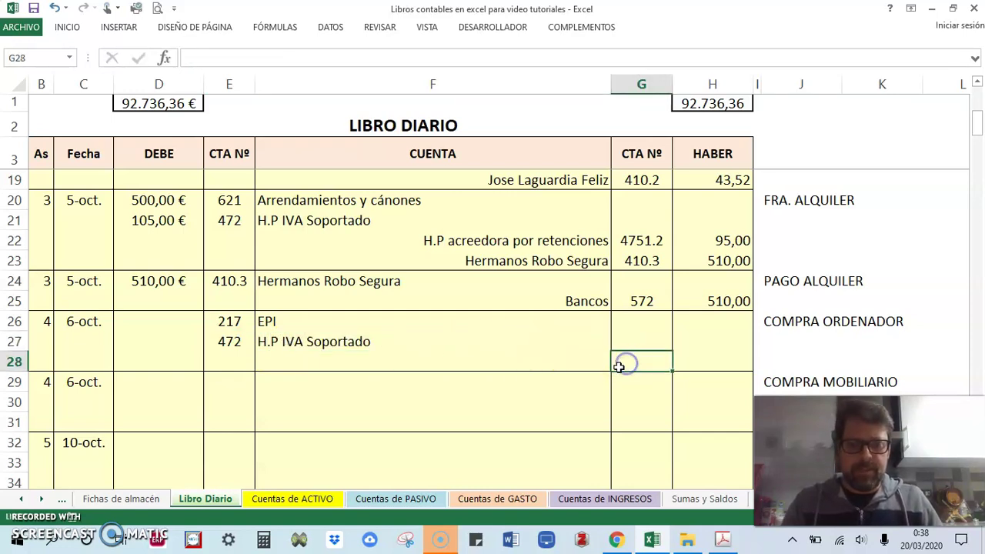
{"action": "type", "text": "3"}
{"action": "left_click", "coordinate": [594, 365]}
{"action": "type", "text": "Proveedores de"}
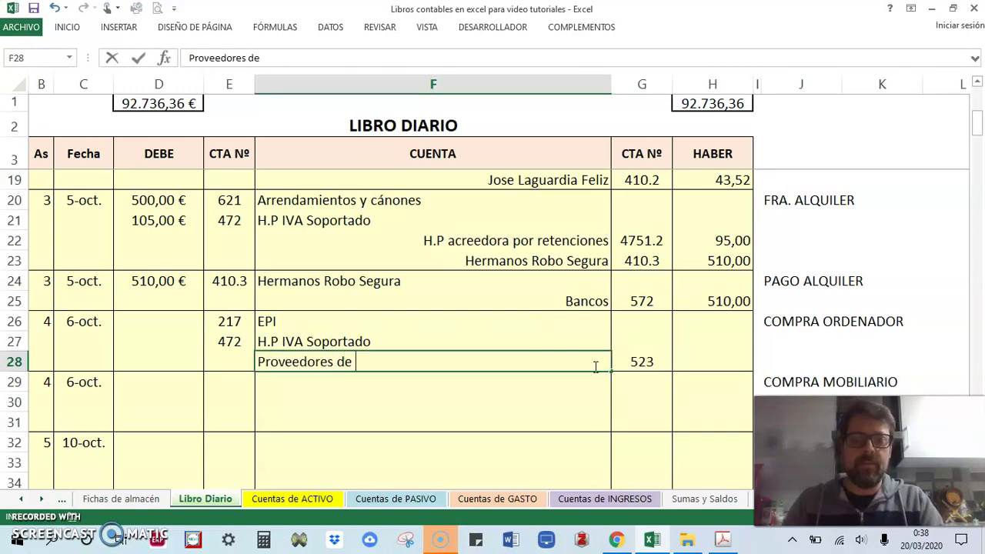
{"action": "key", "text": "BackSpace"}
{"action": "key", "text": "BackSpace"}
{"action": "key", "text": "BackSpace"}
{"action": "key", "text": "BackSpace"}
{"action": "key", "text": "BackSpace"}
{"action": "key", "text": "BackSpace"}
{"action": "key", "text": "BackSpace"}
{"action": "key", "text": "BackSpace"}
{"action": "key", "text": "BackSpace"}
{"action": "key", "text": "BackSpace"}
{"action": "key", "text": "BackSpace"}
{"action": "key", "text": "BackSpace"}
{"action": "key", "text": "BackSpace"}
{"action": "key", "text": "BackSpace"}
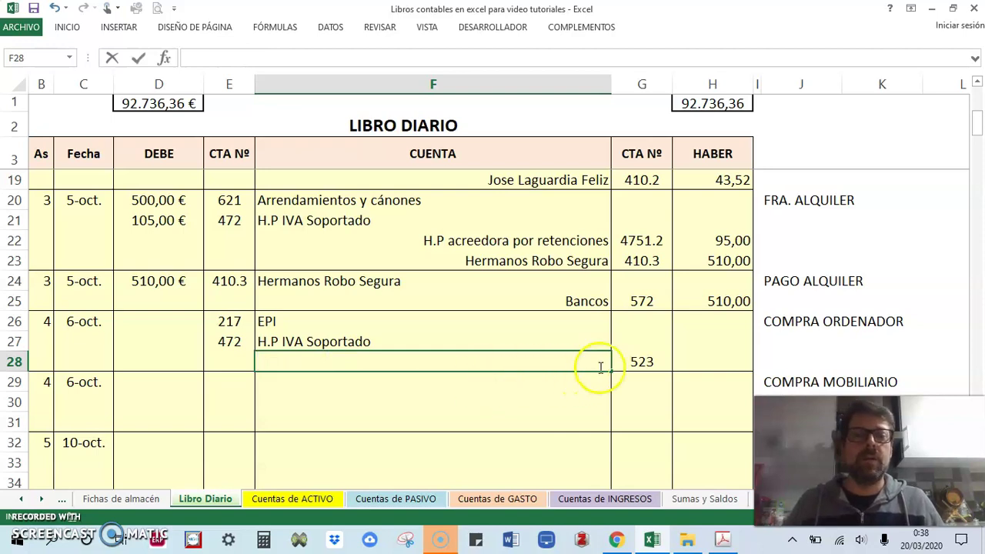
Change the credit account number in G28 to 523.1
{"action": "left_click", "coordinate": [639, 363]}
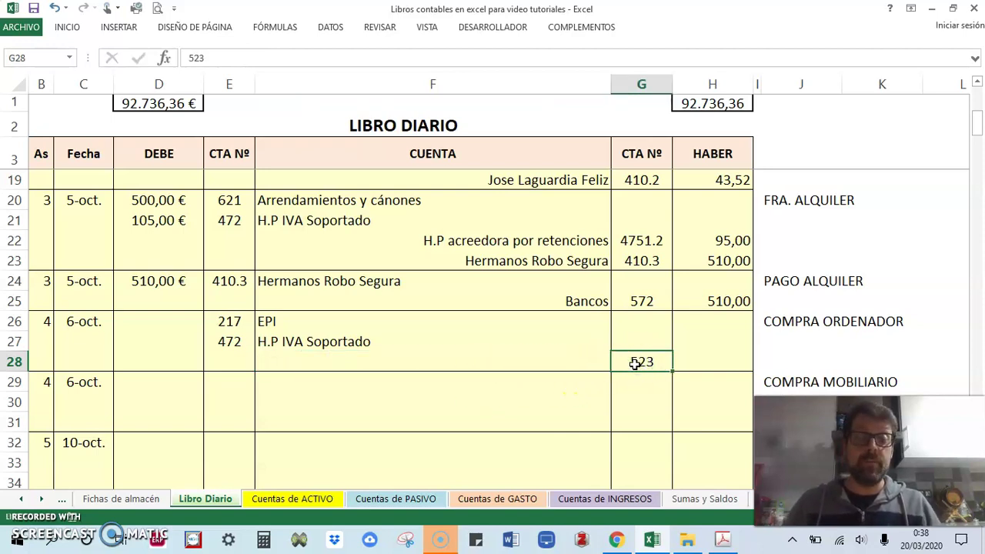
{"action": "double_click", "coordinate": [635, 364]}
{"action": "type", "text": ".1"}
{"action": "left_click", "coordinate": [589, 358]}
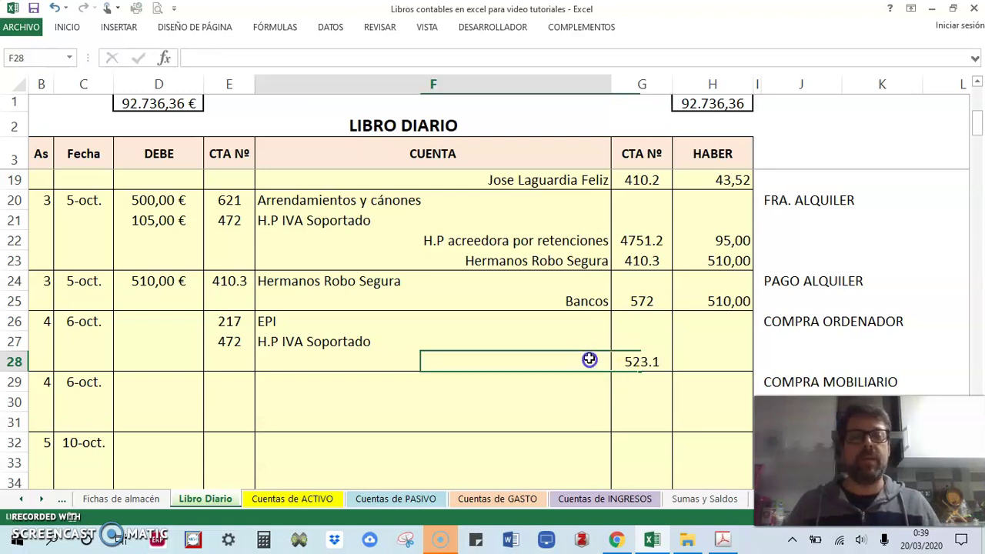
Check the computer purchase details of Operación 4 in the Acrobat exercise PDF, and return to the Excel journal
{"action": "left_click", "coordinate": [722, 541]}
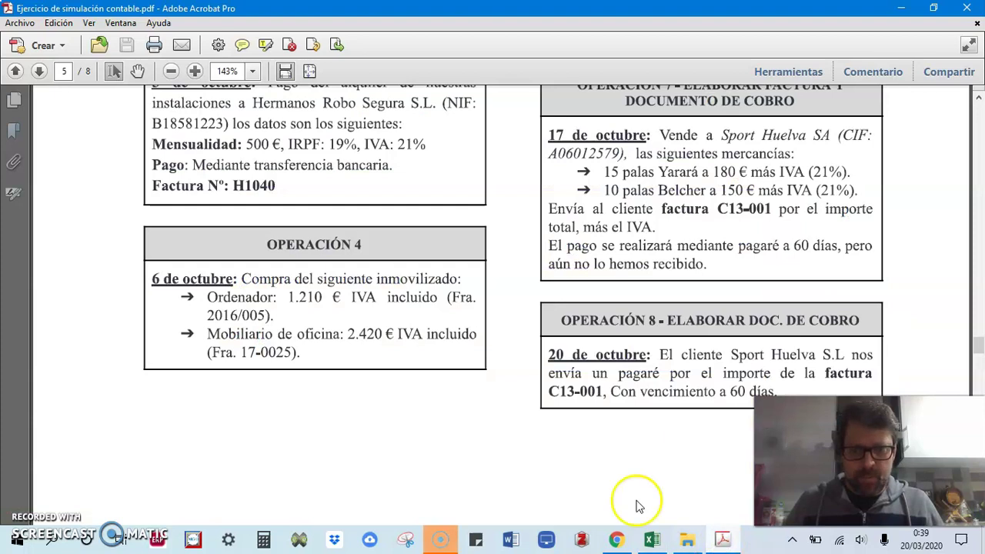
{"action": "scroll", "coordinate": [431, 329], "scroll_direction": "up", "scroll_amount": 2}
{"action": "scroll", "coordinate": [431, 329], "scroll_direction": "down", "scroll_amount": 1}
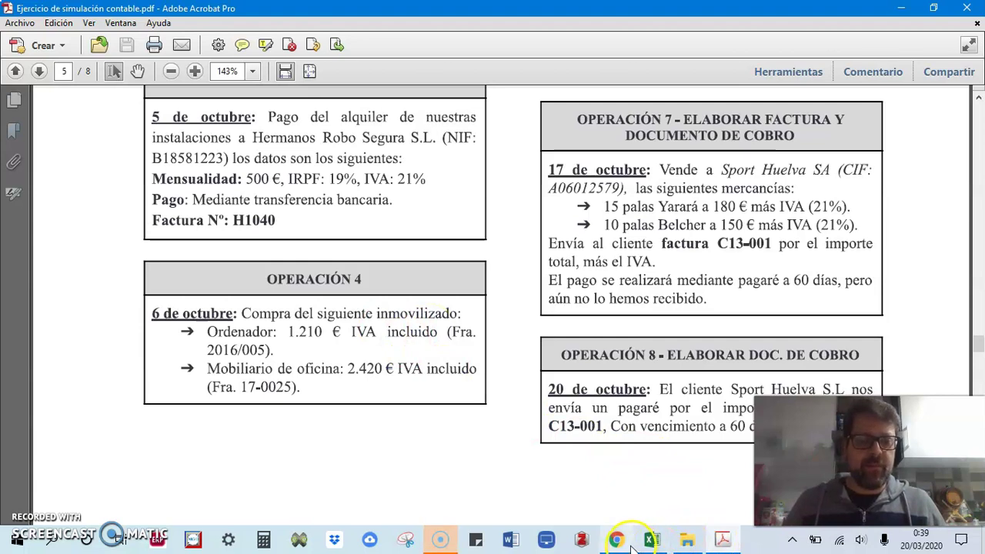
{"action": "left_click", "coordinate": [651, 539]}
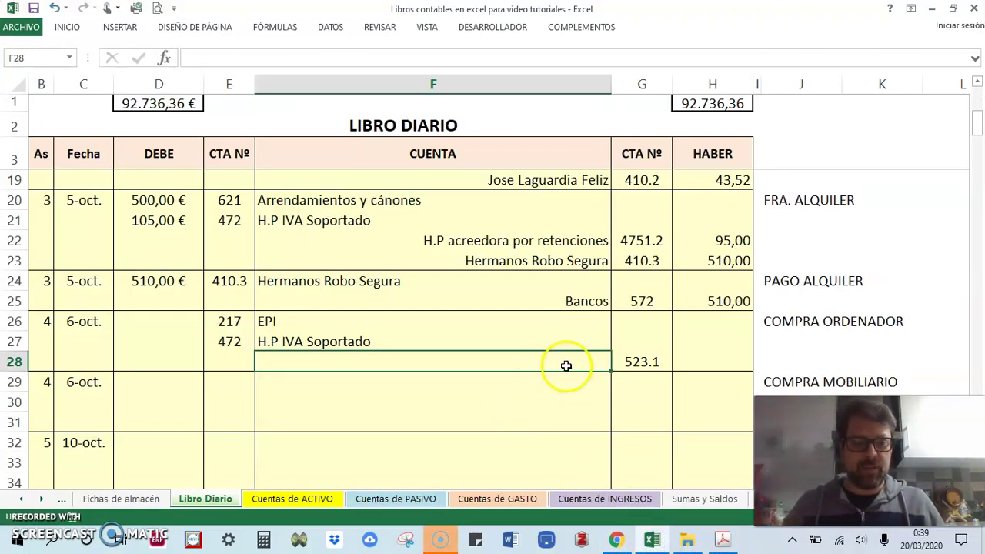
Enter Informática Pilius as the credit account name in F28 of the computer purchase entry and right-align it
{"action": "type", "text": "Informa´ta"}
{"action": "key", "text": "BackSpace"}
{"action": "key", "text": "BackSpace"}
{"action": "type", "text": "át"}
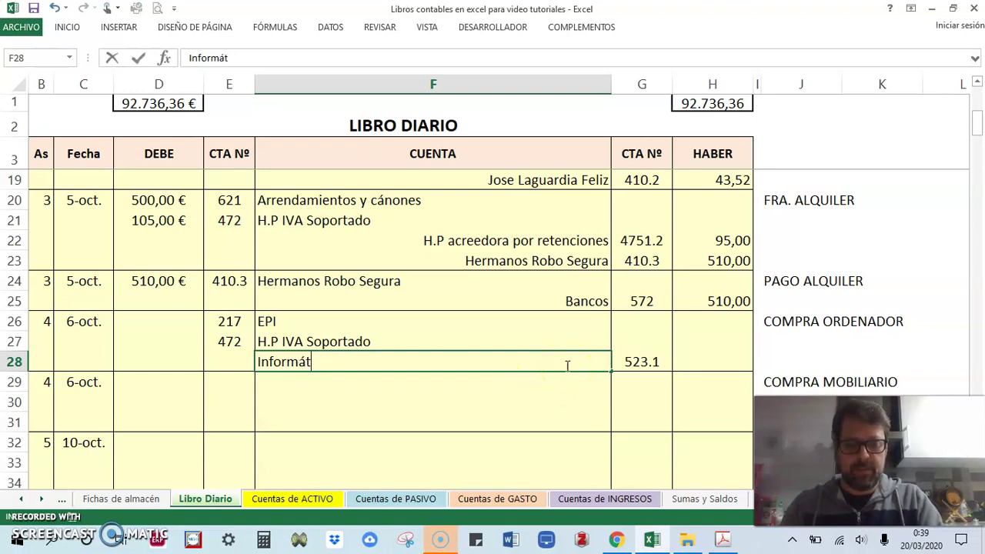
{"action": "type", "text": "icas Pilius"}
{"action": "left_click", "coordinate": [561, 402]}
{"action": "left_click", "coordinate": [567, 369]}
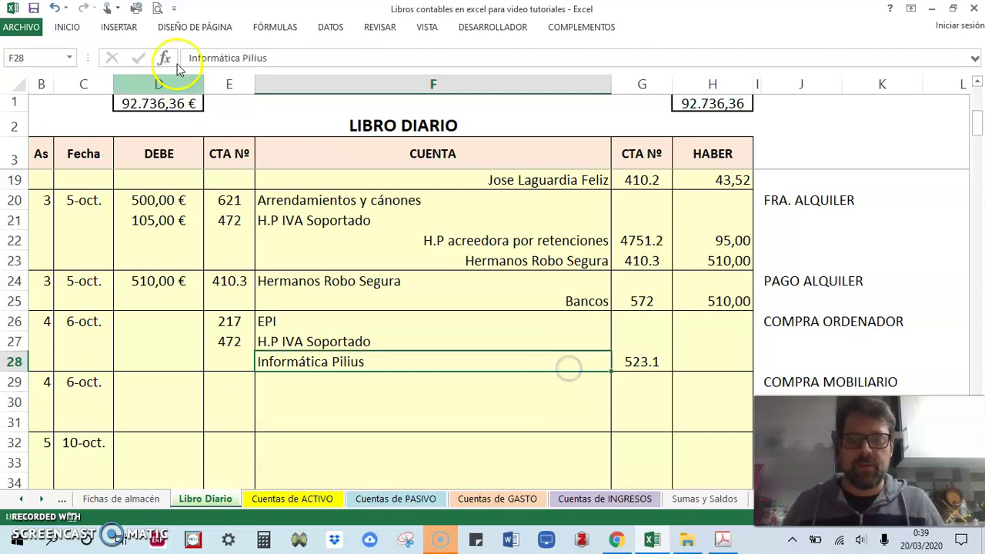
{"action": "left_click", "coordinate": [67, 27]}
{"action": "left_click", "coordinate": [258, 75]}
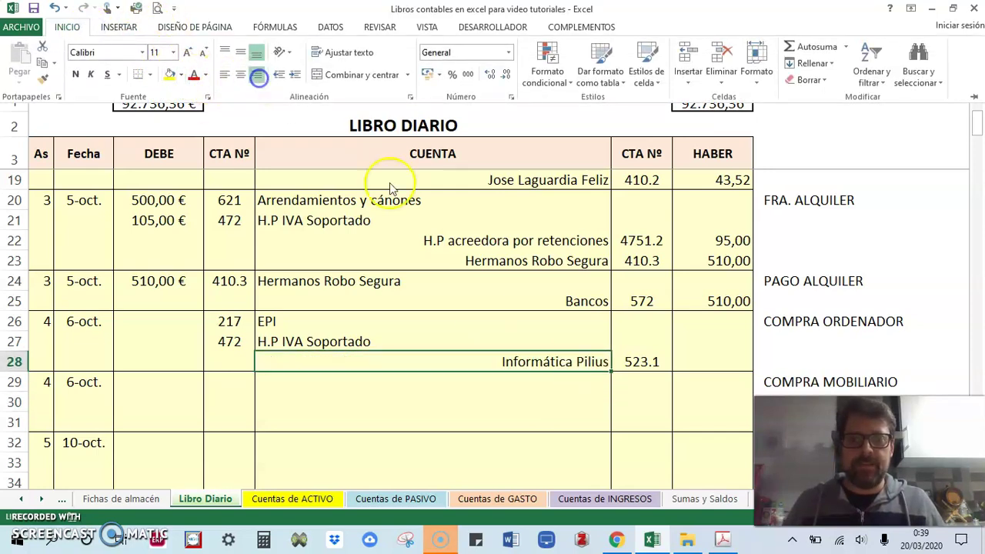
Look up the computer's price in the Acrobat exercise PDF and enter 1.210,00 as the credit amount in H28 of the Excel journal
{"action": "left_click", "coordinate": [722, 538]}
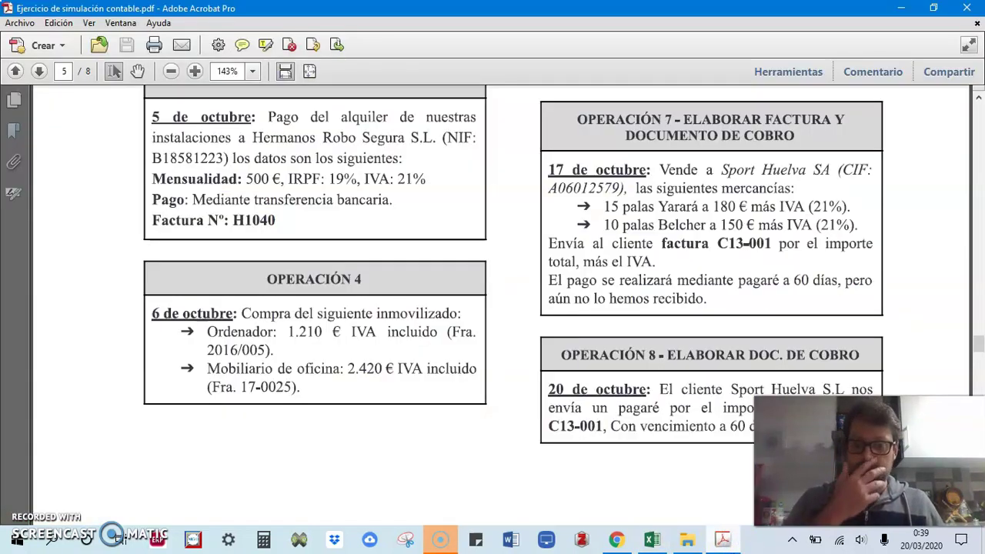
{"action": "left_click", "coordinate": [721, 539]}
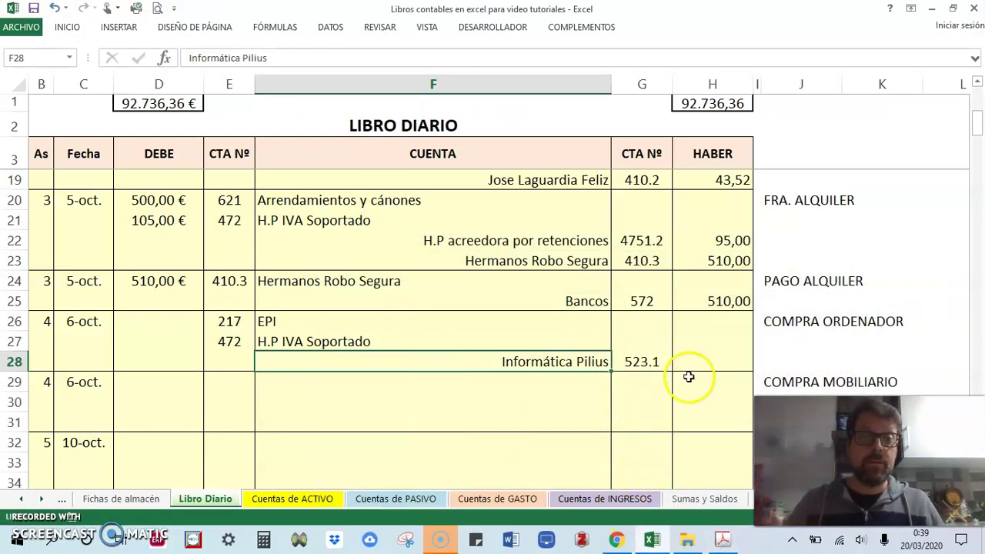
{"action": "left_click", "coordinate": [694, 363]}
{"action": "type", "text": "121"}
{"action": "key", "text": "Return"}
Calculate the computer's net debit amount in D26 with the formula =H28/1,21
{"action": "left_click", "coordinate": [191, 324]}
{"action": "type", "text": "="}
{"action": "left_click", "coordinate": [708, 363]}
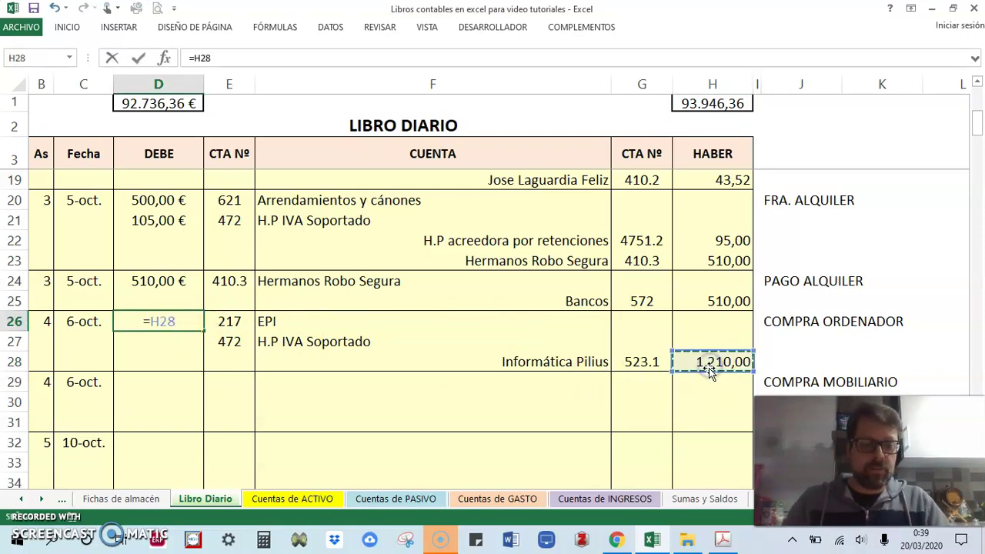
{"action": "type", "text": "/1m"}
{"action": "key", "text": "BackSpace"}
{"action": "type", "text": ",21"}
{"action": "key", "text": "Return"}
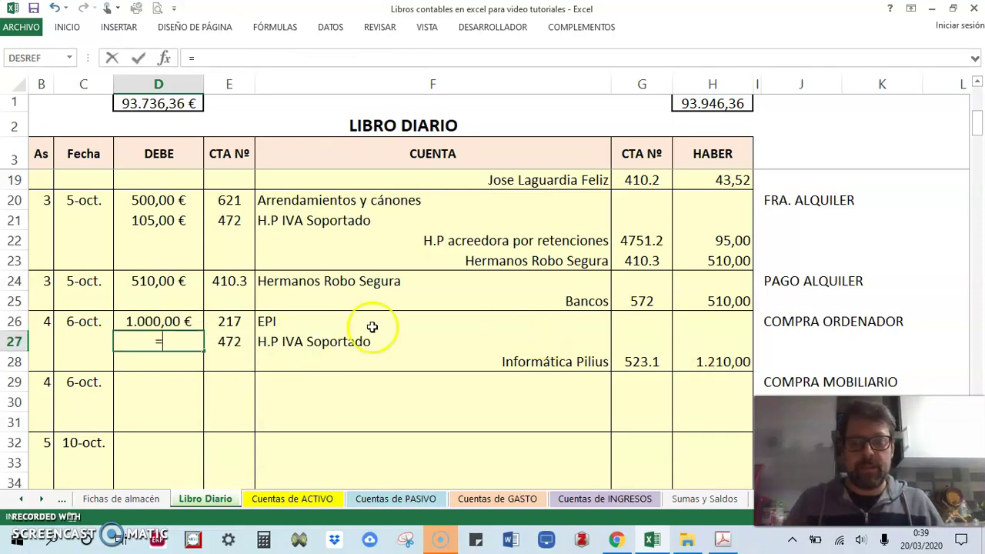
Calculate the computer purchase's IVA debit amount in D27 with the formula =D26*0,21
{"action": "type", "text": "="}
{"action": "left_click", "coordinate": [157, 322]}
{"action": "type", "text": "*0,21"}
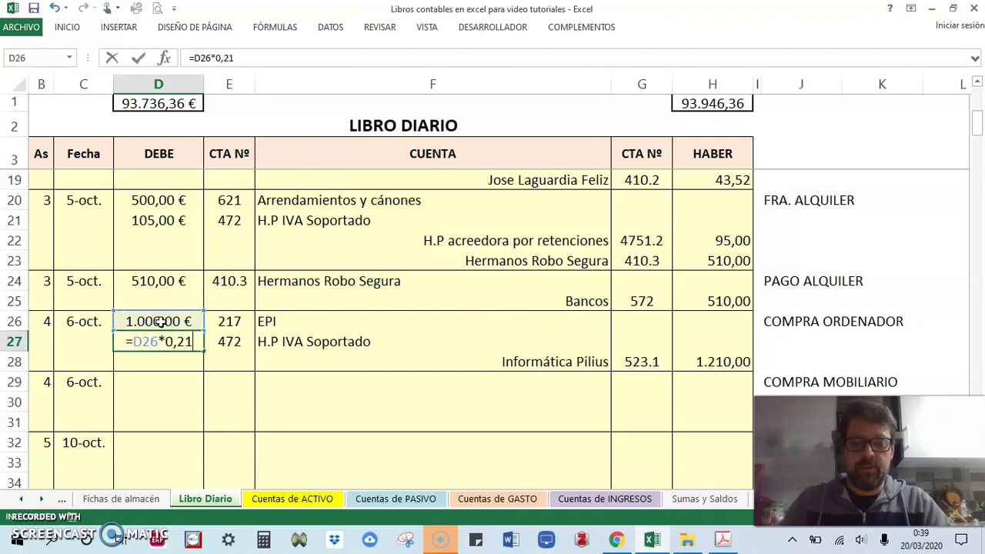
{"action": "key", "text": "Return"}
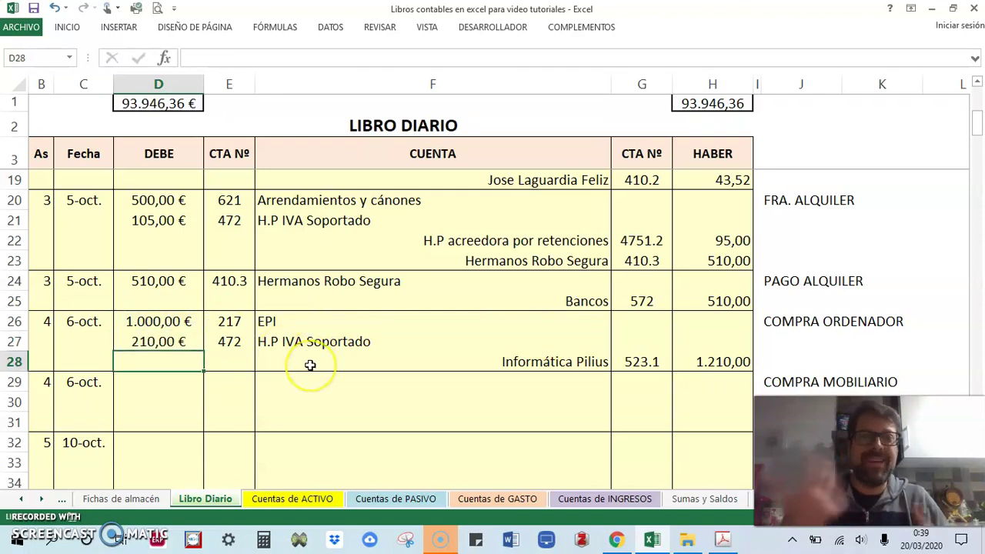
Enter Mobiliario as the debit account name in F29 of the furniture purchase entry
{"action": "left_click", "coordinate": [247, 376]}
{"action": "left_click", "coordinate": [726, 543]}
{"action": "left_click", "coordinate": [726, 543]}
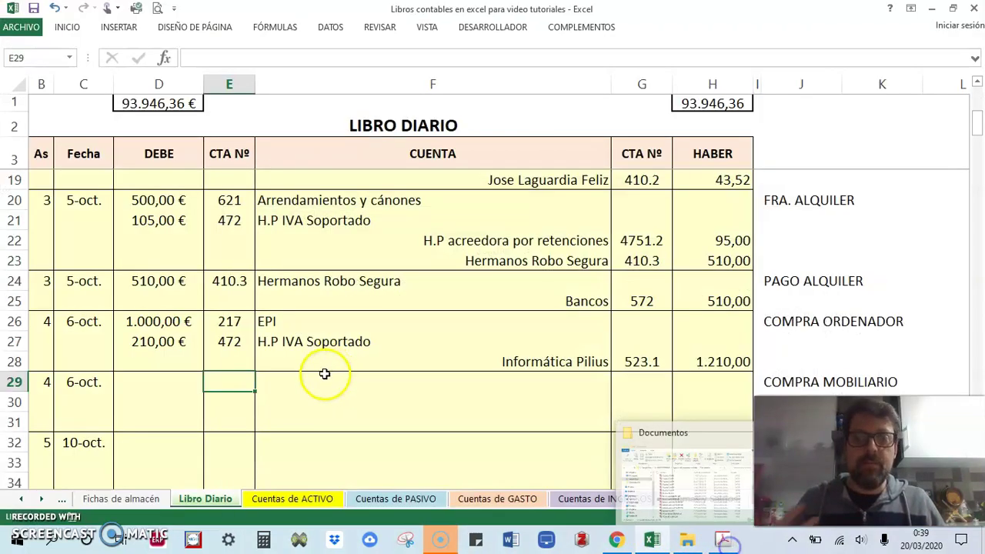
{"action": "left_click", "coordinate": [269, 380]}
{"action": "type", "text": "mo"}
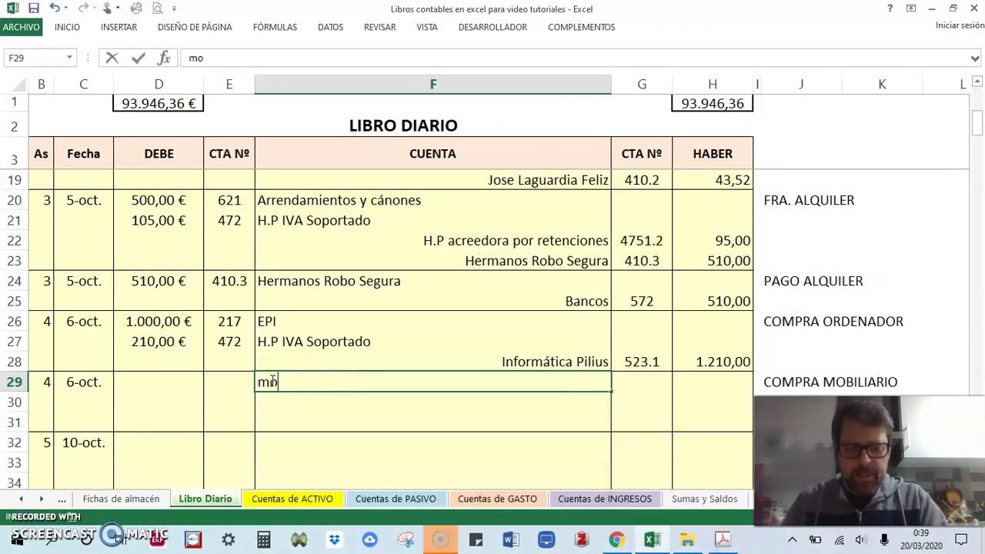
{"action": "type", "text": "biliario"}
{"action": "key", "text": "BackSpace"}
{"action": "key", "text": "BackSpace"}
{"action": "key", "text": "BackSpace"}
{"action": "key", "text": "BackSpace"}
{"action": "key", "text": "BackSpace"}
{"action": "key", "text": "BackSpace"}
{"action": "key", "text": "BackSpace"}
{"action": "key", "text": "BackSpace"}
{"action": "key", "text": "BackSpace"}
{"action": "key", "text": "BackSpace"}
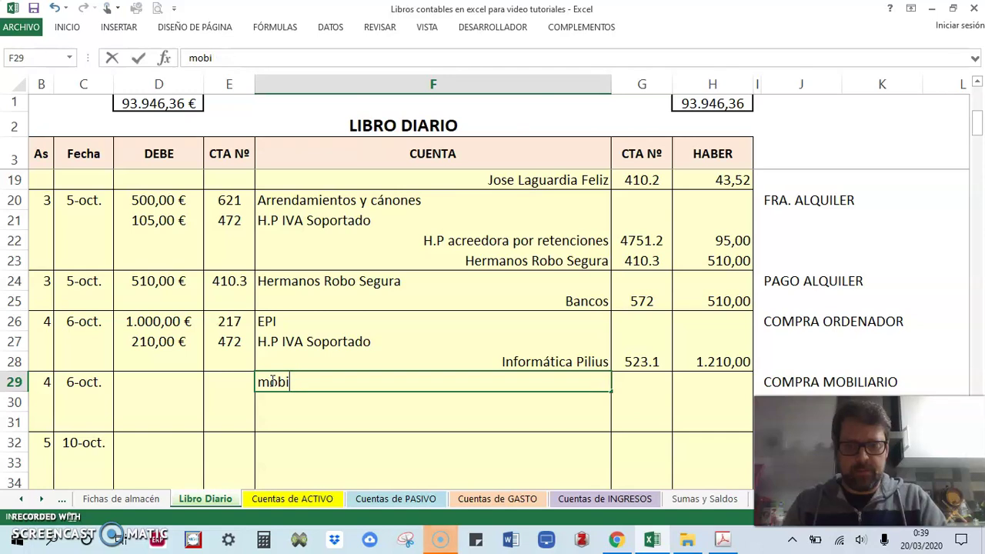
{"action": "type", "text": "mOBILI"}
{"action": "key", "text": "BackSpace"}
{"action": "key", "text": "BackSpace"}
{"action": "key", "text": "BackSpace"}
{"action": "key", "text": "BackSpace"}
{"action": "key", "text": "BackSpace"}
{"action": "key", "text": "BackSpace"}
{"action": "type", "text": "Mobi"}
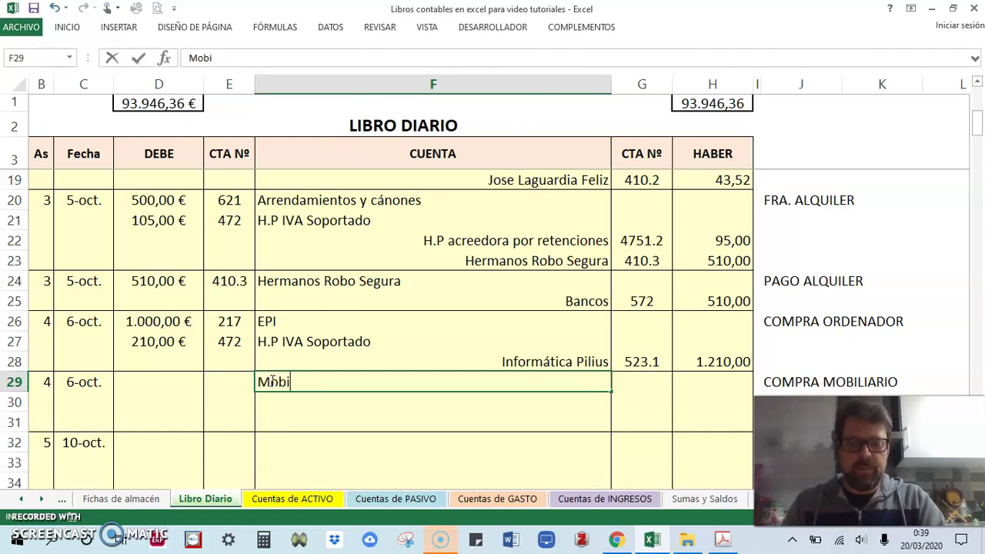
{"action": "type", "text": "liario"}
Enter 216 as the debit account number for Mobiliario in E29
{"action": "left_click", "coordinate": [231, 401]}
{"action": "left_click", "coordinate": [234, 384]}
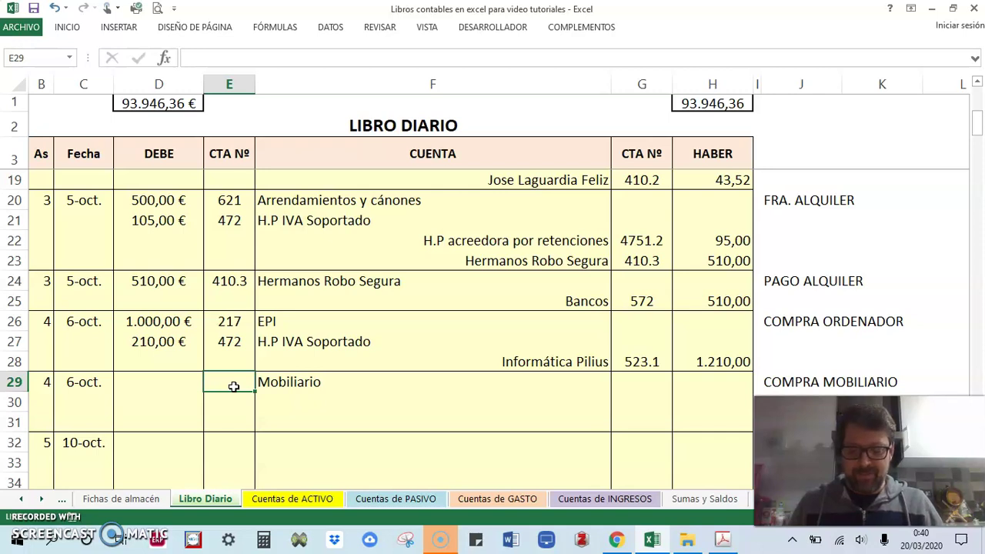
{"action": "type", "text": "21"}
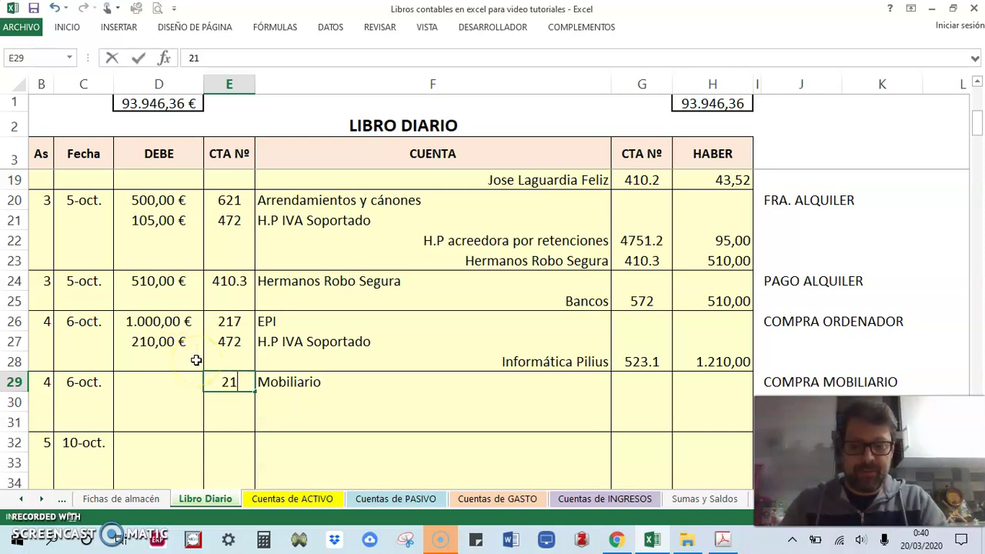
{"action": "type", "text": "6"}
Enter debit account 472, H.P IVA Soportado, in row 30 of the furniture purchase entry
{"action": "left_click", "coordinate": [222, 401]}
{"action": "type", "text": "472"}
{"action": "key", "text": "Tab"}
{"action": "type", "text": "H.p"}
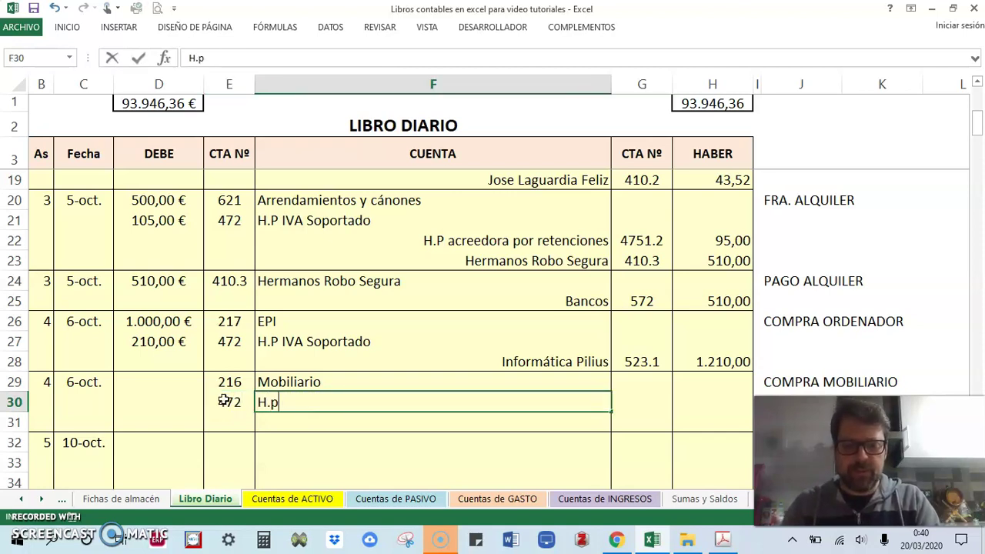
{"action": "key", "text": "BackSpace"}
{"action": "type", "text": "P"}
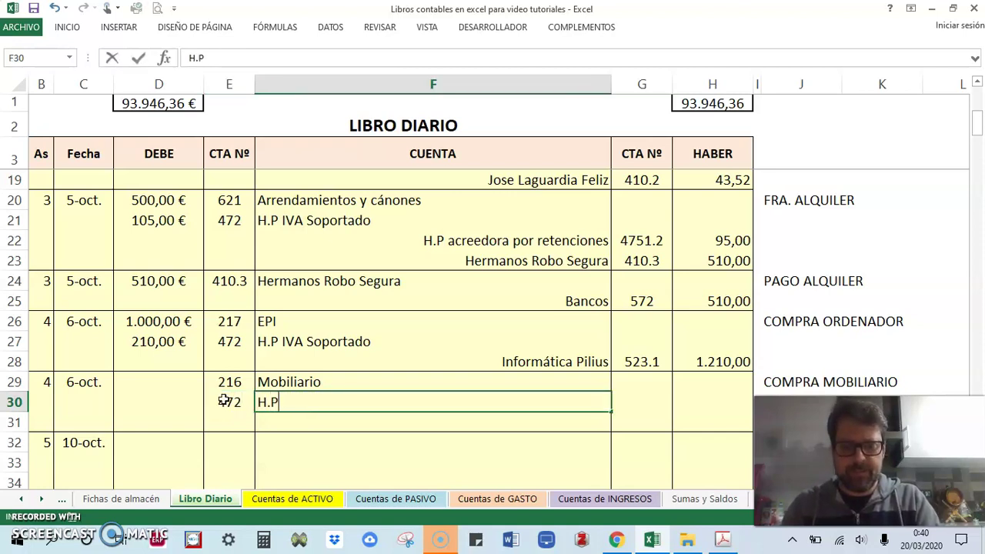
{"action": "type", "text": "I"}
{"action": "key", "text": "Tab"}
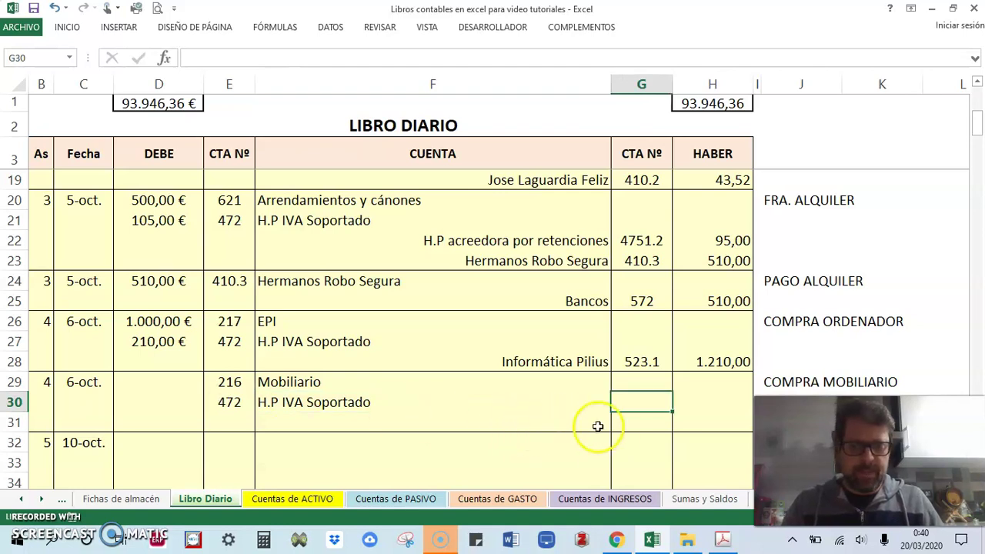
Enter 523.2 as the credit account number in G31 of the furniture purchase entry
{"action": "left_click", "coordinate": [625, 425]}
{"action": "type", "text": "5"}
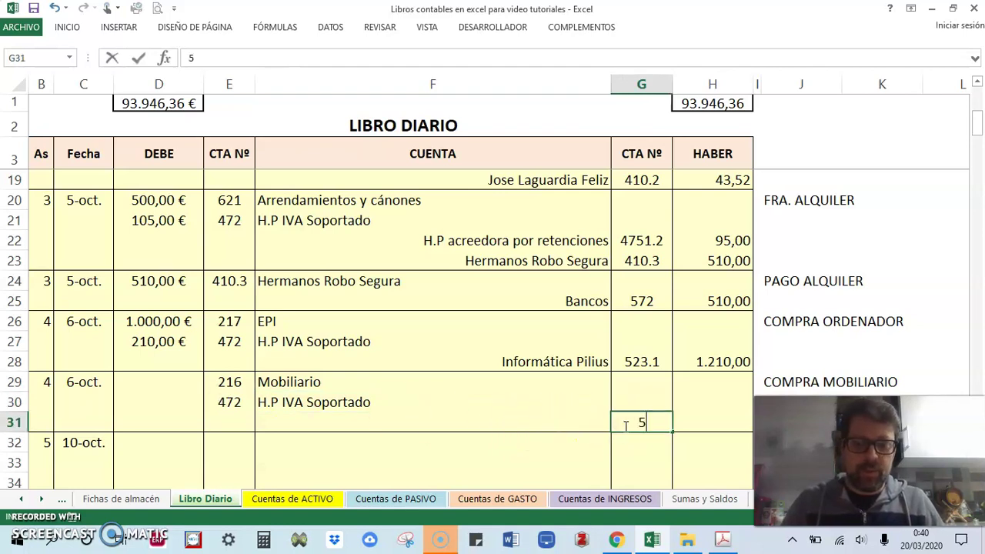
{"action": "type", "text": "23.1"}
{"action": "key", "text": "BackSpace"}
{"action": "type", "text": "2"}
Enter Muebles Compae as the credit account name in F31 and right-align it
{"action": "left_click", "coordinate": [593, 421]}
{"action": "type", "text": "Muebles "}
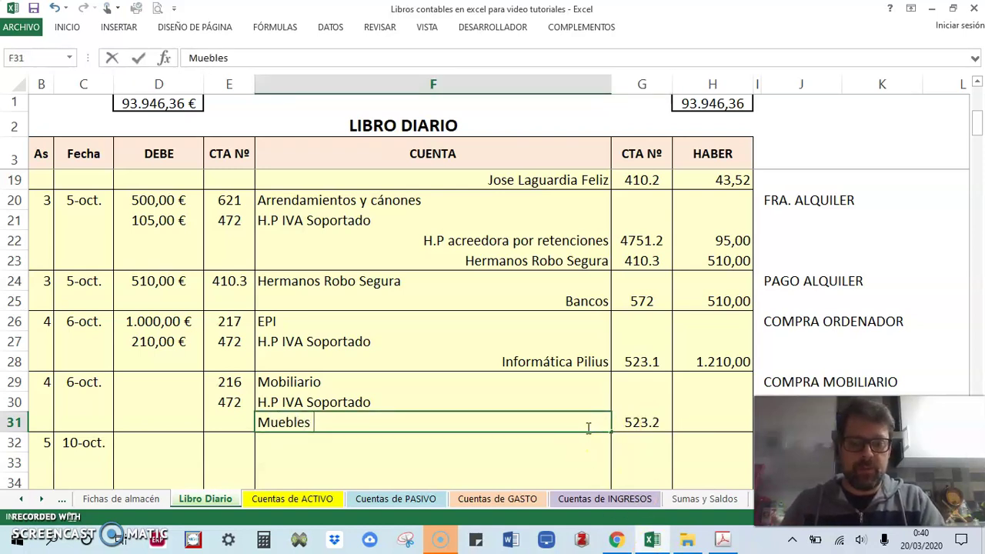
{"action": "type", "text": "Compae"}
{"action": "left_click", "coordinate": [549, 446]}
{"action": "left_click", "coordinate": [547, 418]}
{"action": "left_click", "coordinate": [83, 29]}
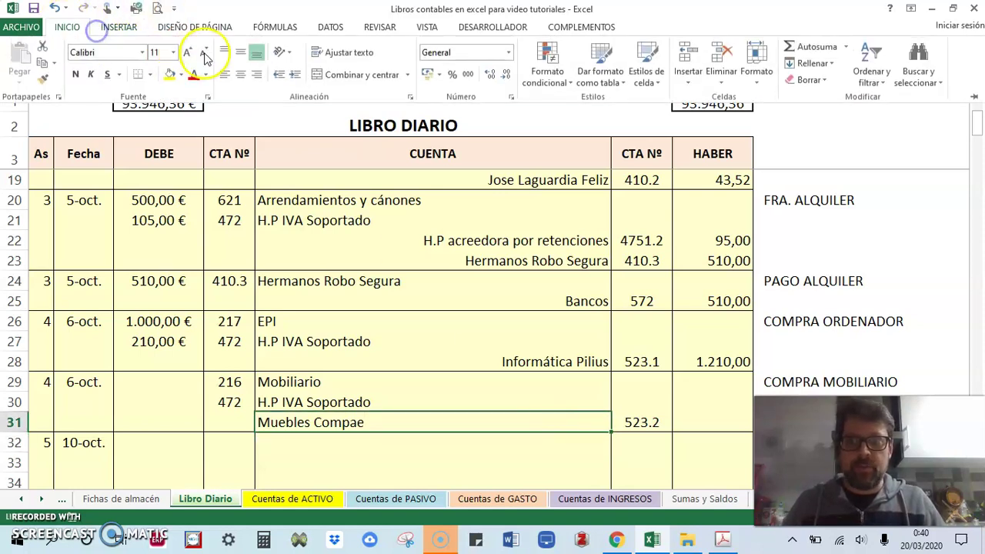
{"action": "left_click", "coordinate": [256, 75]}
Look up the furniture price in the Acrobat exercise PDF and enter 2.420,00 as the credit amount in H31 of the Excel journal
{"action": "left_click", "coordinate": [723, 542]}
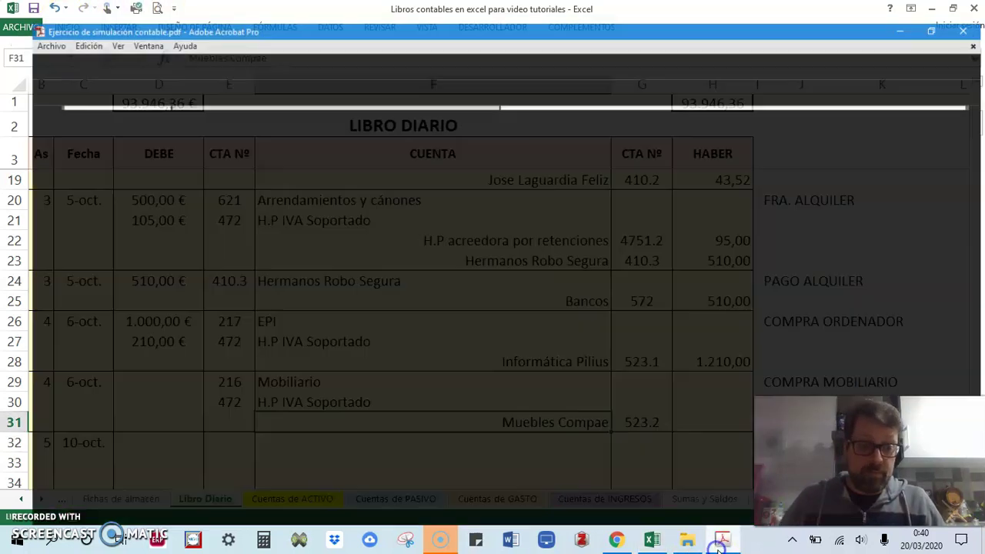
{"action": "left_click", "coordinate": [725, 543]}
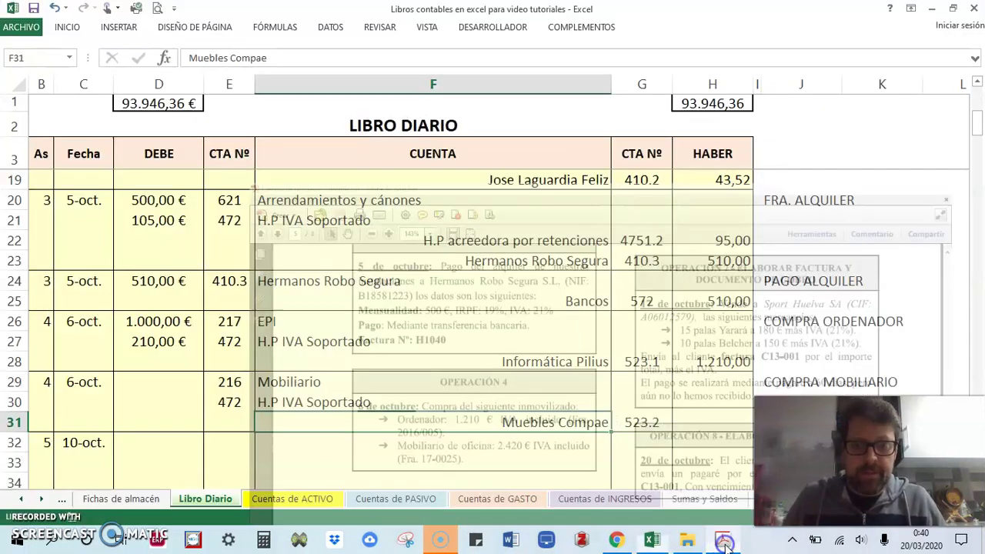
{"action": "left_click", "coordinate": [711, 425]}
{"action": "type", "text": "242"}
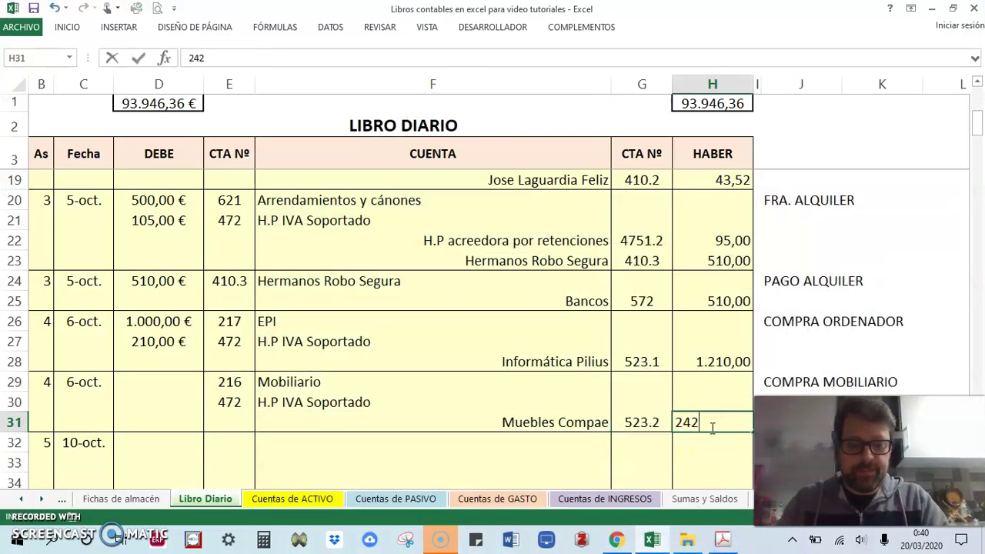
{"action": "left_click", "coordinate": [739, 381]}
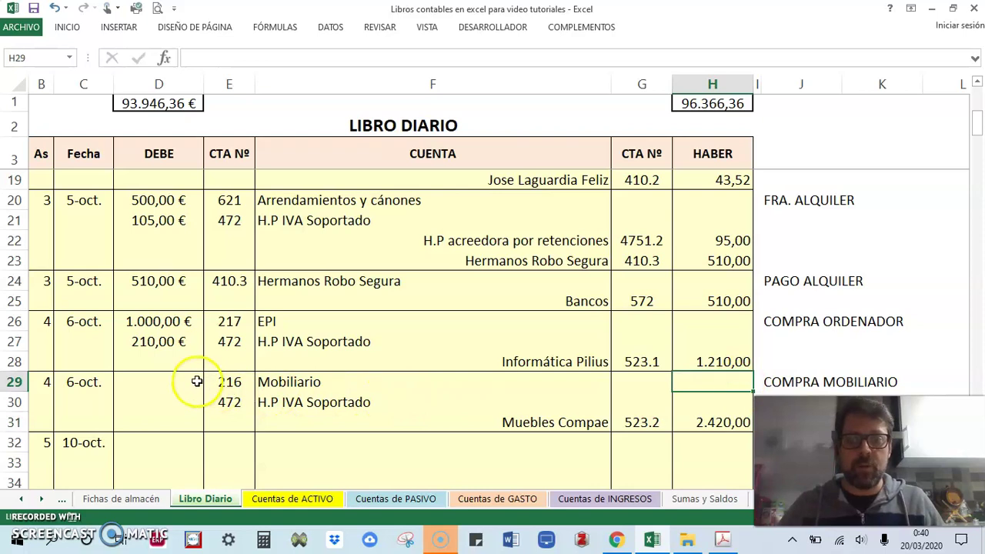
Calculate the furniture's net debit amount in D29 with the formula =H31/1,21
{"action": "left_click", "coordinate": [196, 378]}
{"action": "type", "text": "="}
{"action": "left_click", "coordinate": [707, 425]}
{"action": "type", "text": "/1,21"}
{"action": "key", "text": "Return"}
Calculate the furniture purchase's IVA debit amount in D30 with the formula =D29*0,21
{"action": "type", "text": "="}
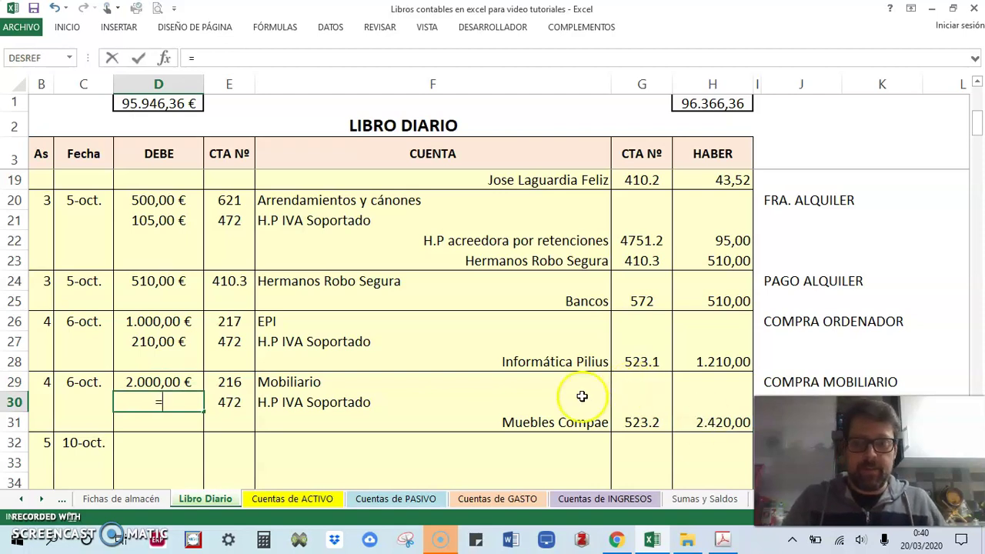
{"action": "left_click", "coordinate": [191, 383]}
{"action": "type", "text": "*0,21"}
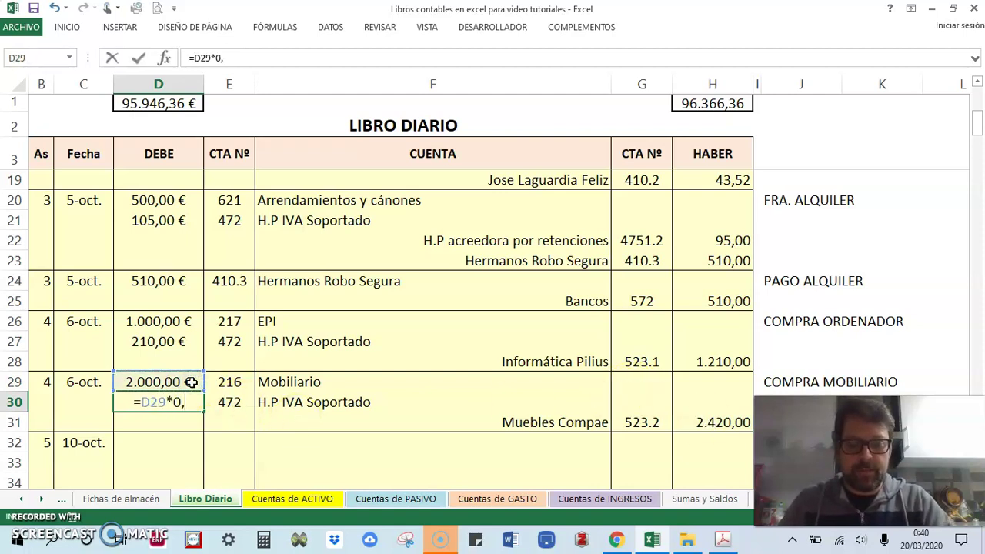
{"action": "key", "text": "Return"}
{"action": "left_click", "coordinate": [382, 395]}
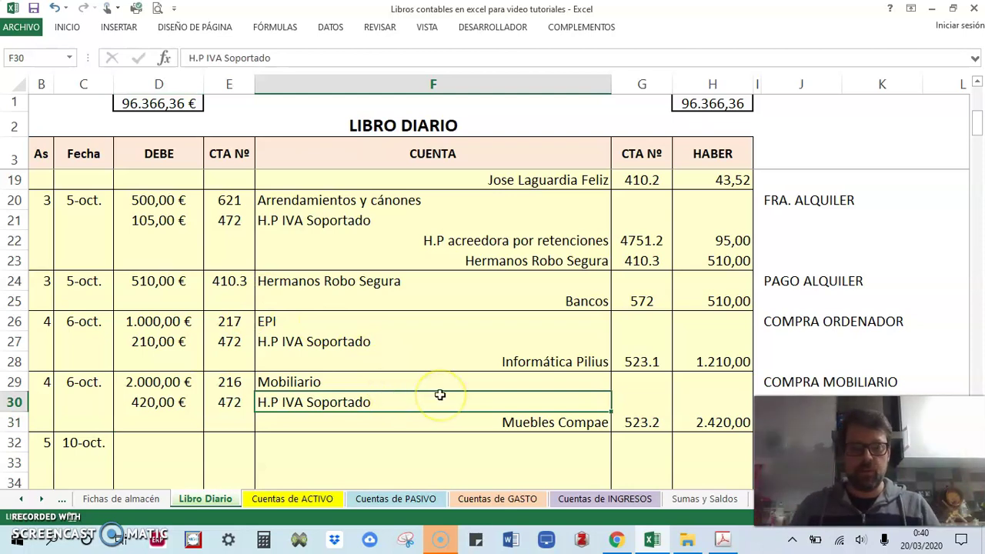
Review the account names and numbers of the computer and furniture purchase entries, comparing the asset accounts and the two suppliers
{"action": "scroll", "coordinate": [443, 394], "scroll_direction": "down", "scroll_amount": 1}
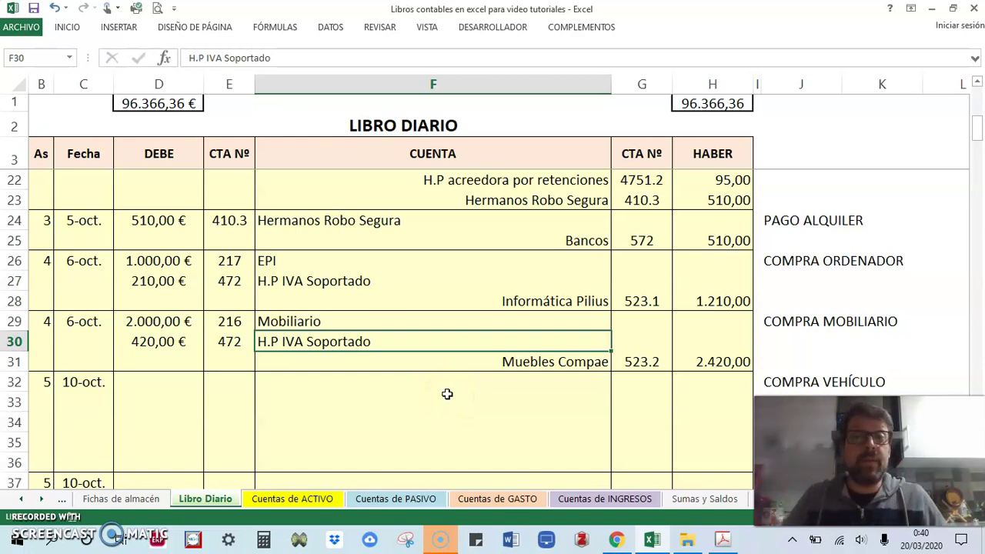
{"action": "left_click", "coordinate": [308, 266]}
{"action": "left_click", "coordinate": [295, 318]}
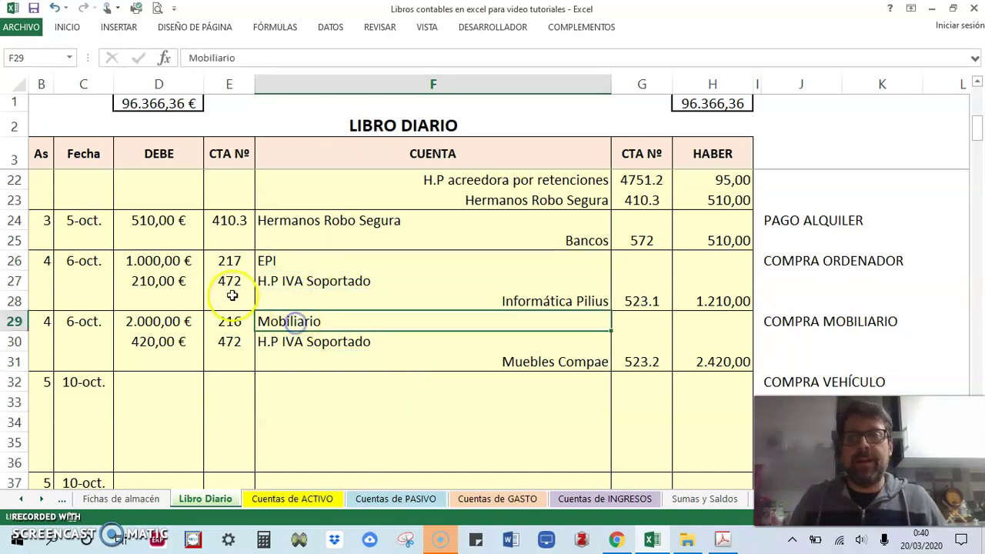
{"action": "left_click", "coordinate": [230, 262]}
{"action": "left_click", "coordinate": [231, 322]}
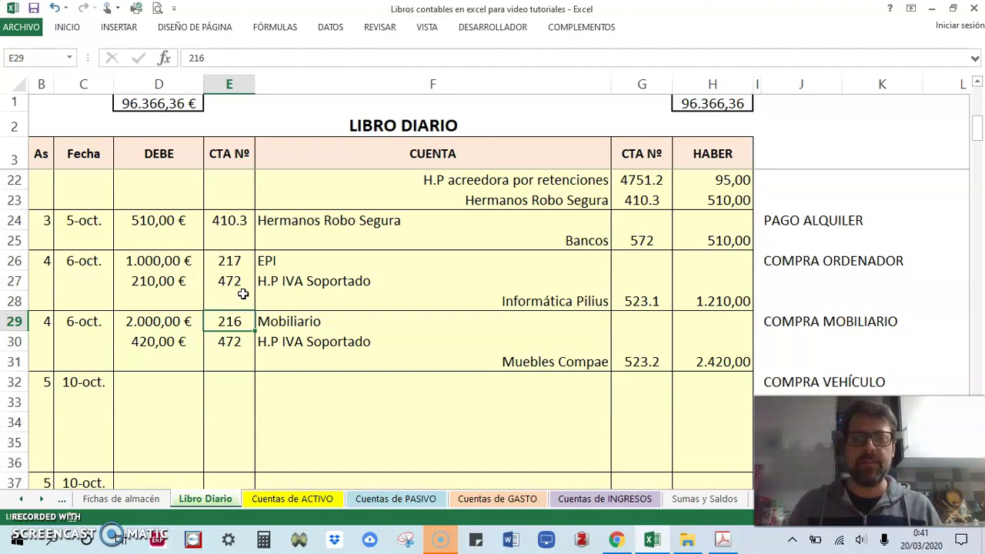
{"action": "left_click", "coordinate": [576, 301]}
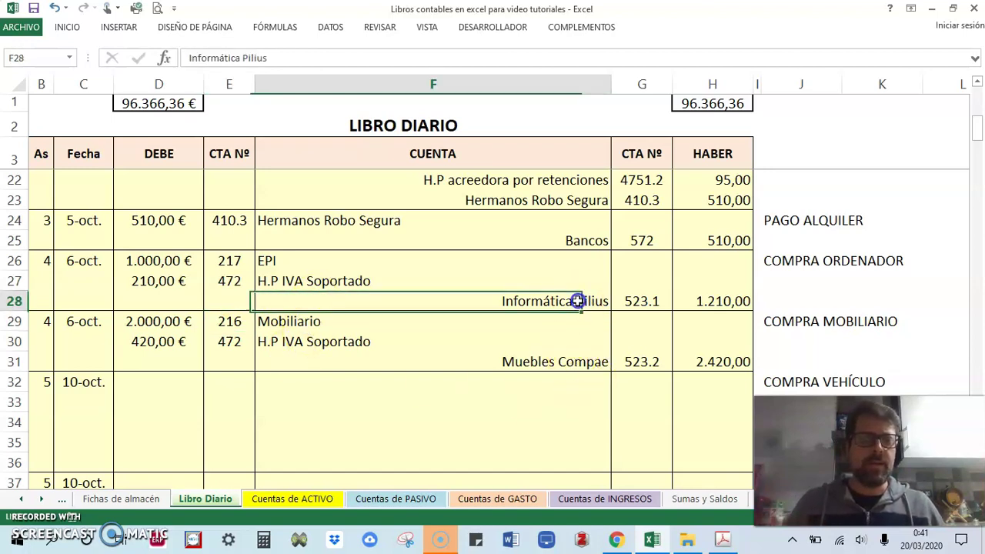
{"action": "left_click", "coordinate": [574, 363]}
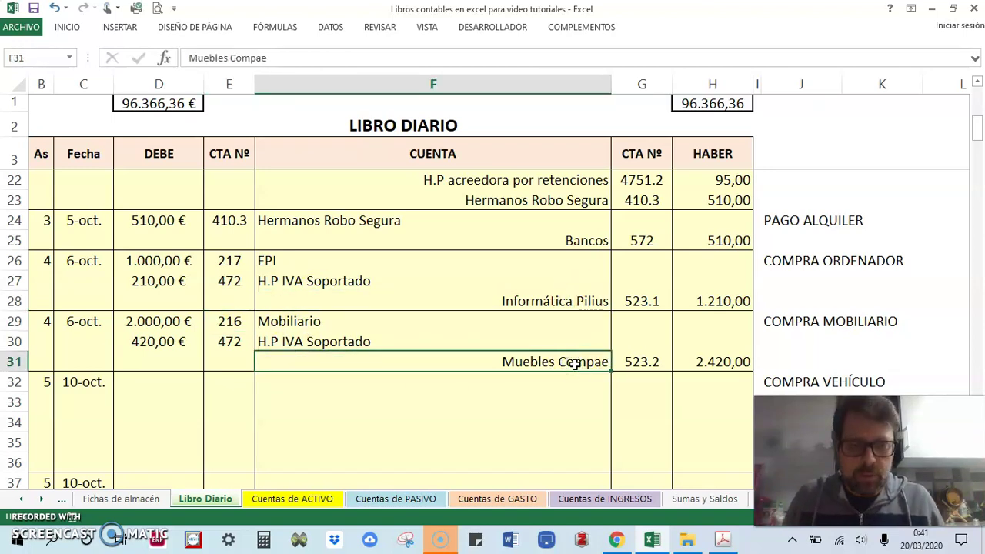
{"action": "left_click", "coordinate": [629, 299]}
{"action": "left_click", "coordinate": [648, 367]}
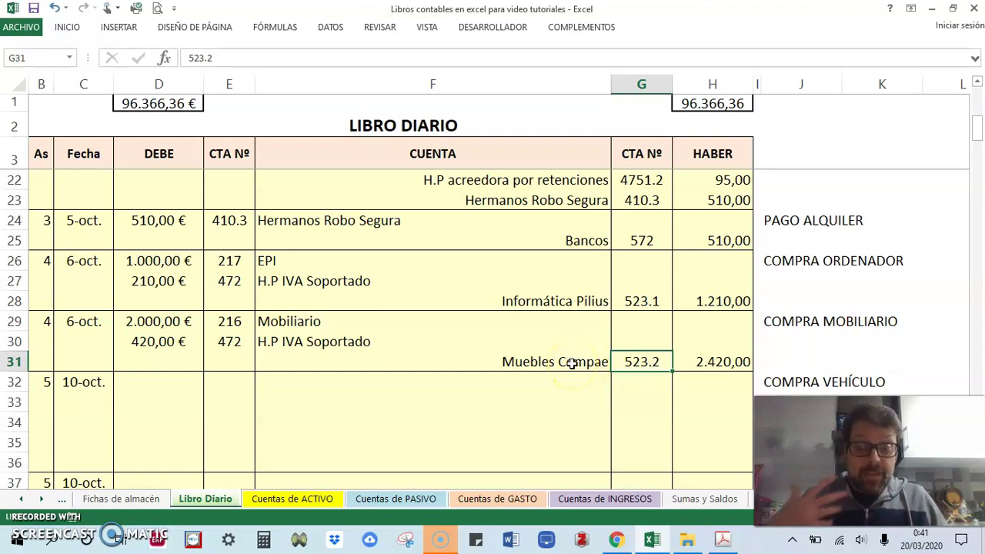
{"action": "left_click", "coordinate": [539, 343]}
{"action": "left_click", "coordinate": [505, 361]}
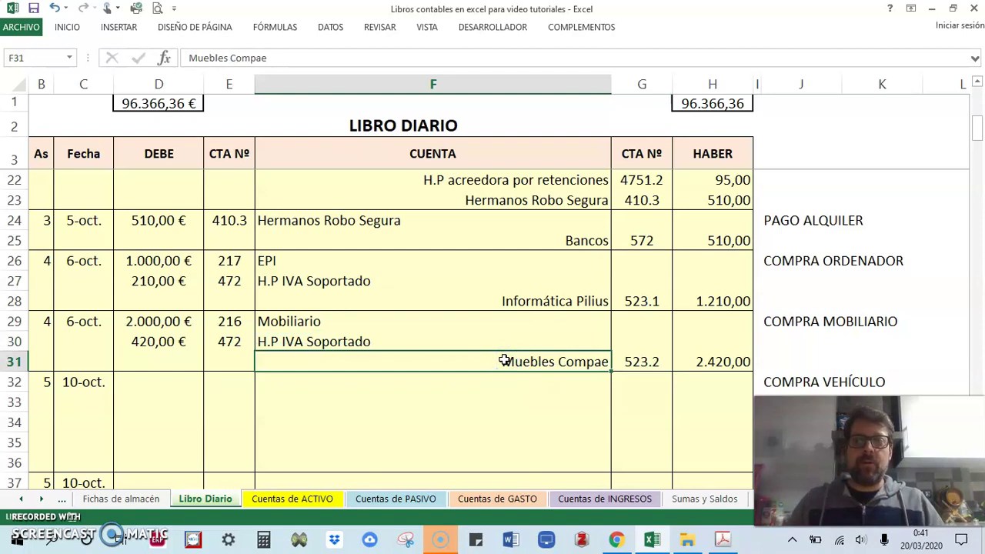